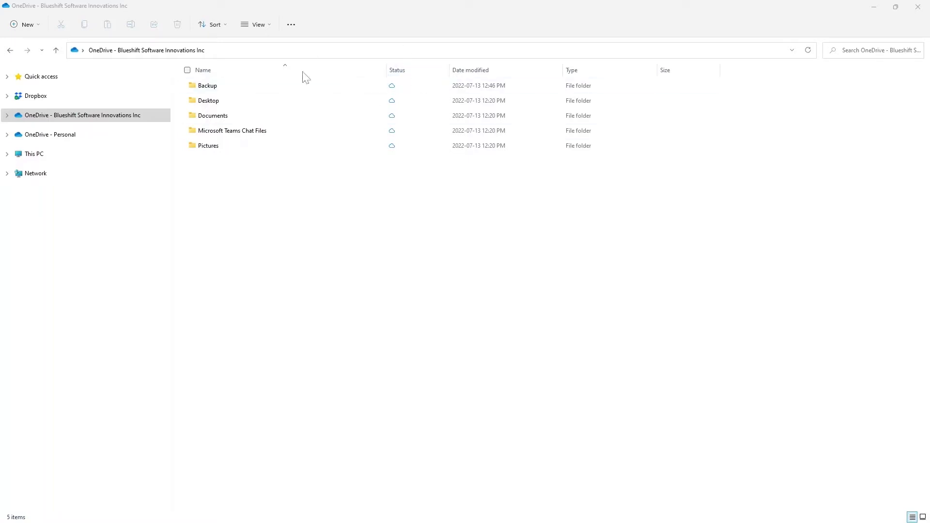
pyautogui.click(16, 135)
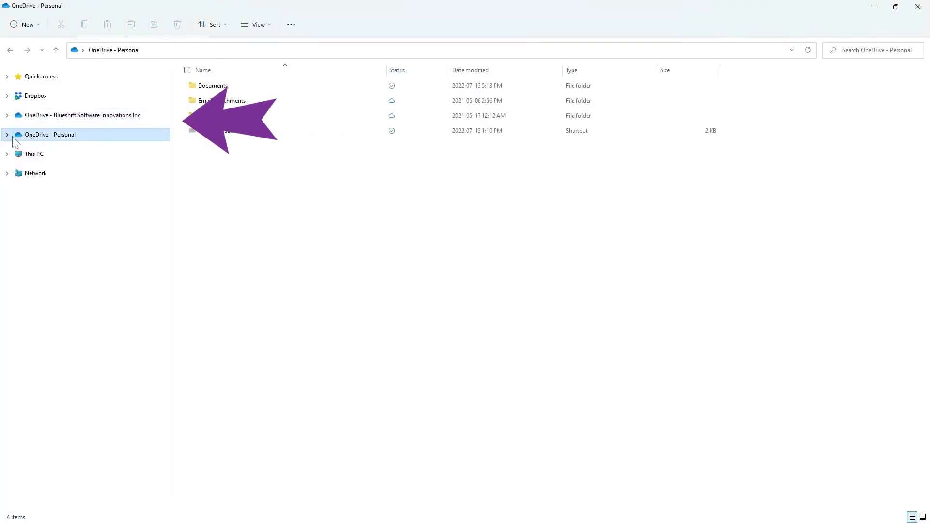
pyautogui.click(44, 118)
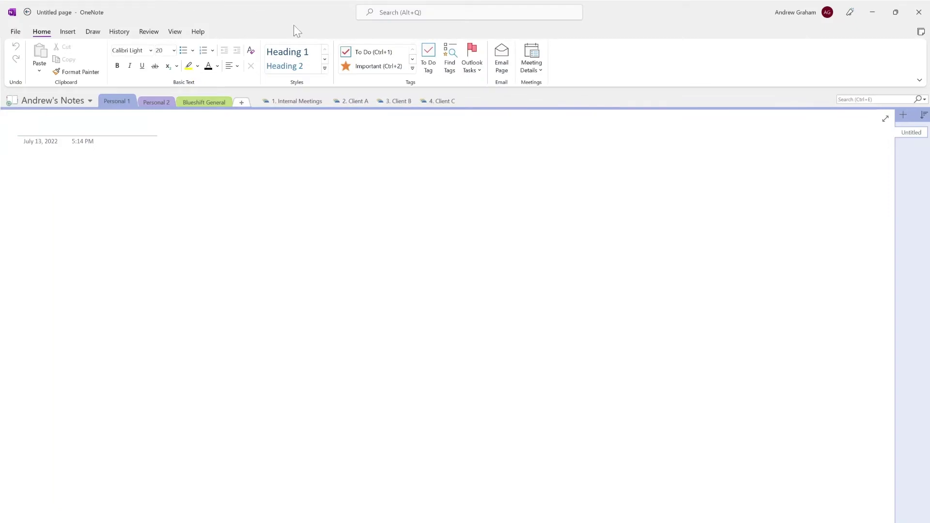
pyautogui.click(810, 18)
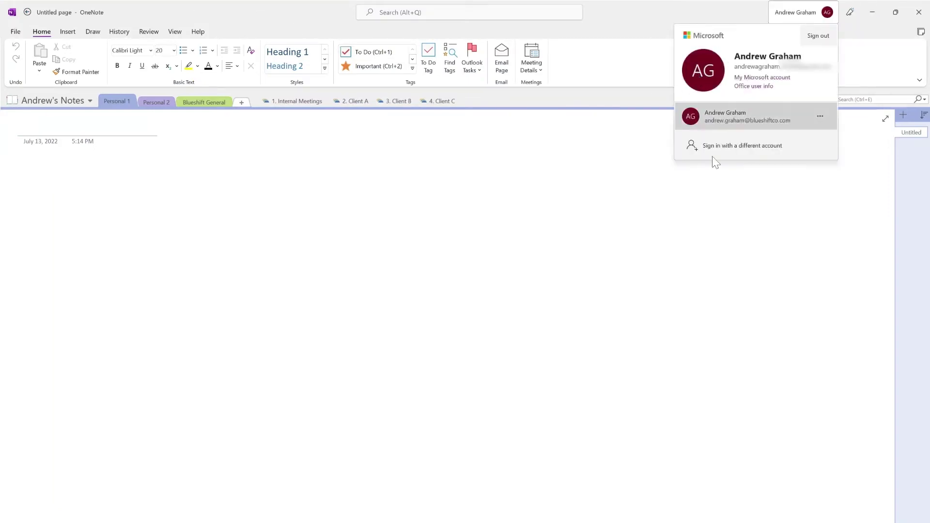
pyautogui.click(726, 111)
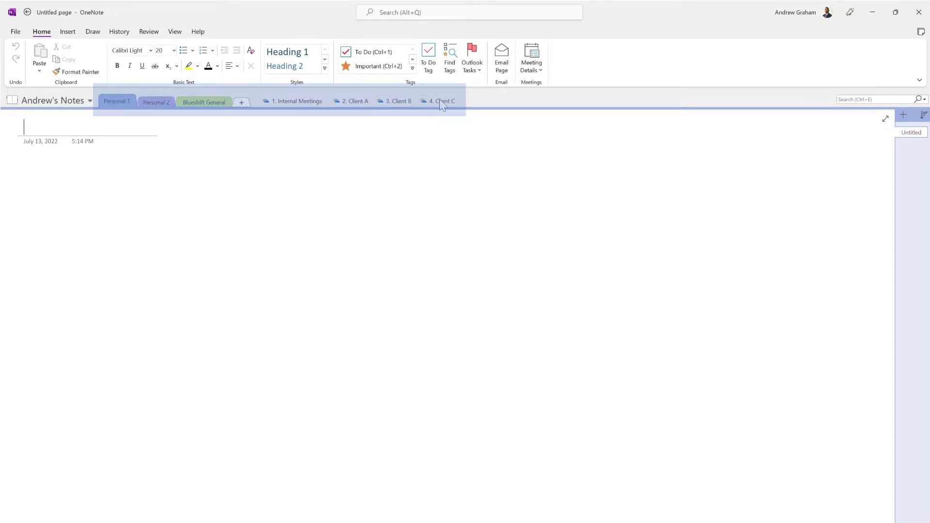
# Step: Peek into the 1. Internal Meetings group, then view the Personal 2 and Blueshift General sections
pyautogui.click(290, 106)
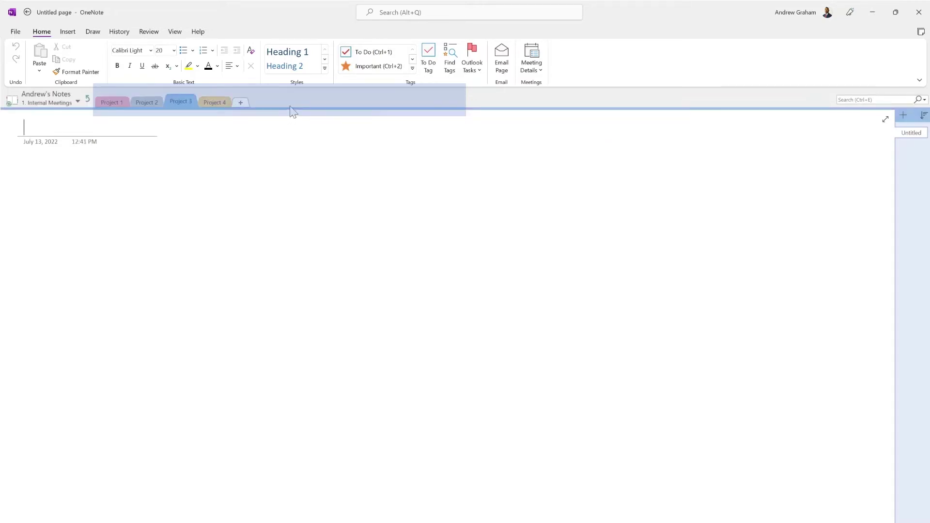
pyautogui.click(89, 97)
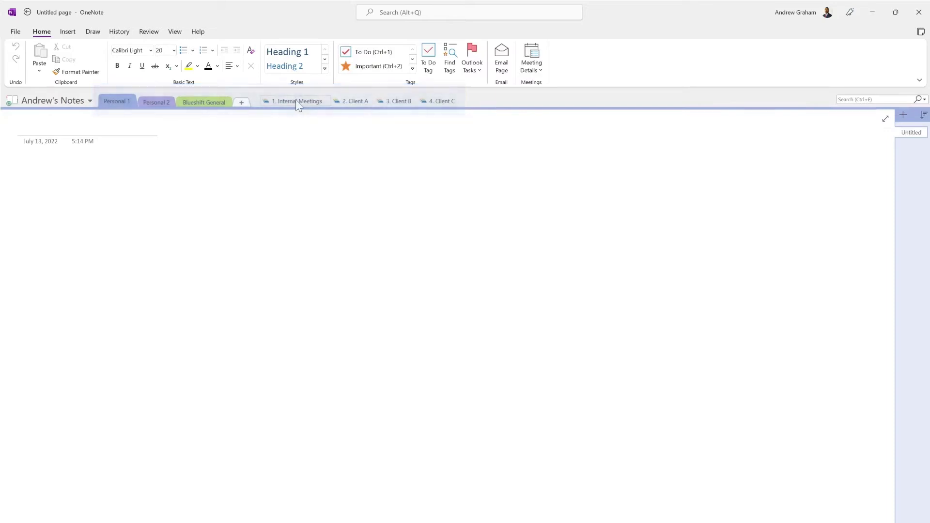
pyautogui.click(162, 100)
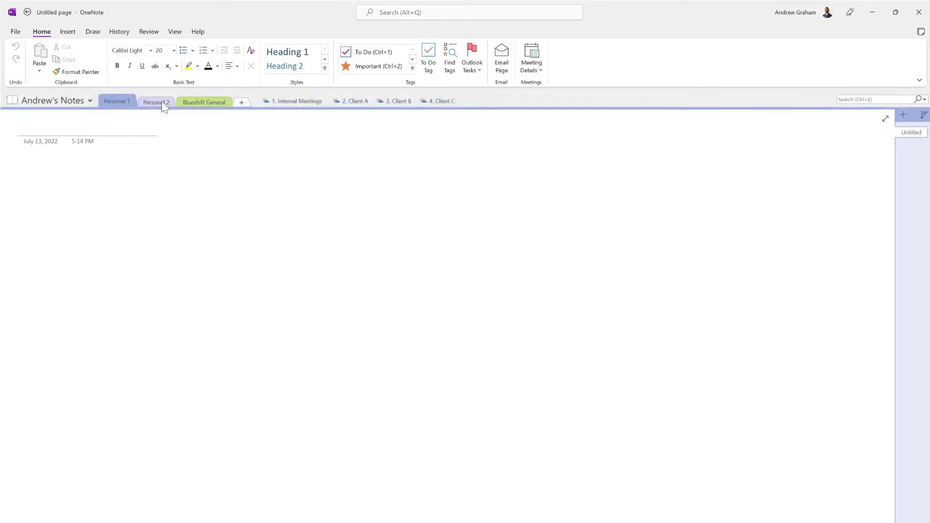
pyautogui.click(199, 101)
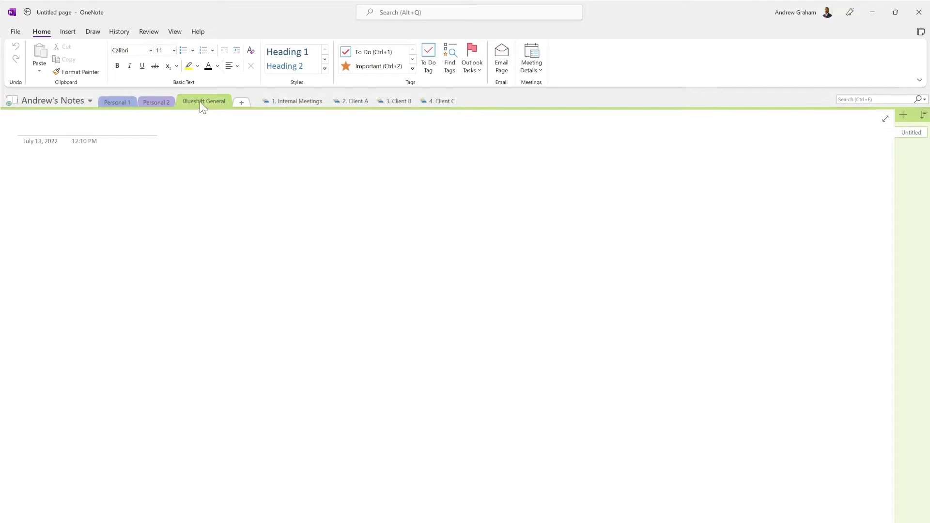
# Step: Look through the 1. Internal Meetings and 2. Client A groups, returning to top-level sections
pyautogui.click(302, 102)
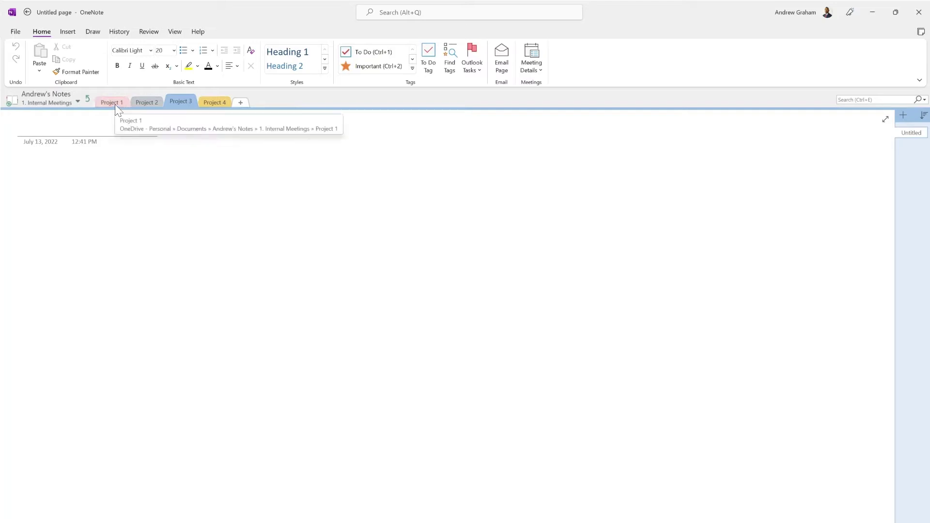
pyautogui.click(88, 97)
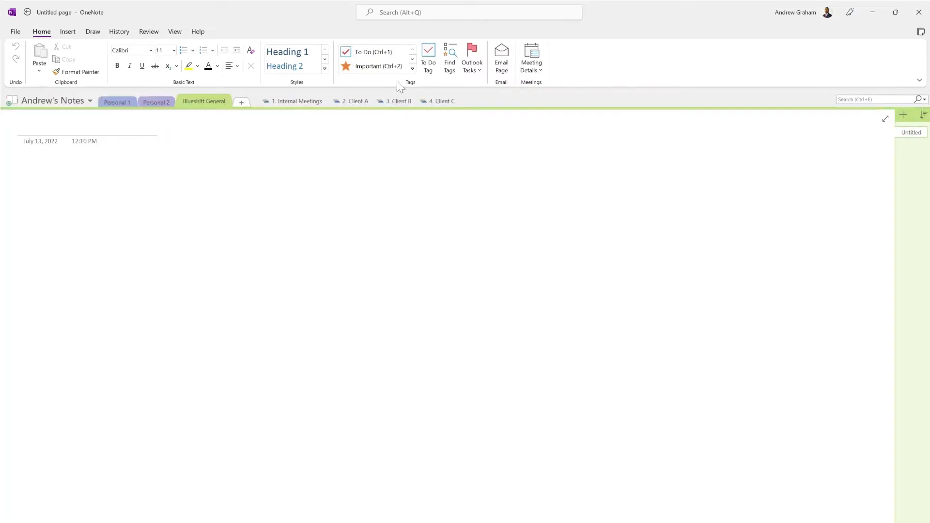
pyautogui.click(355, 101)
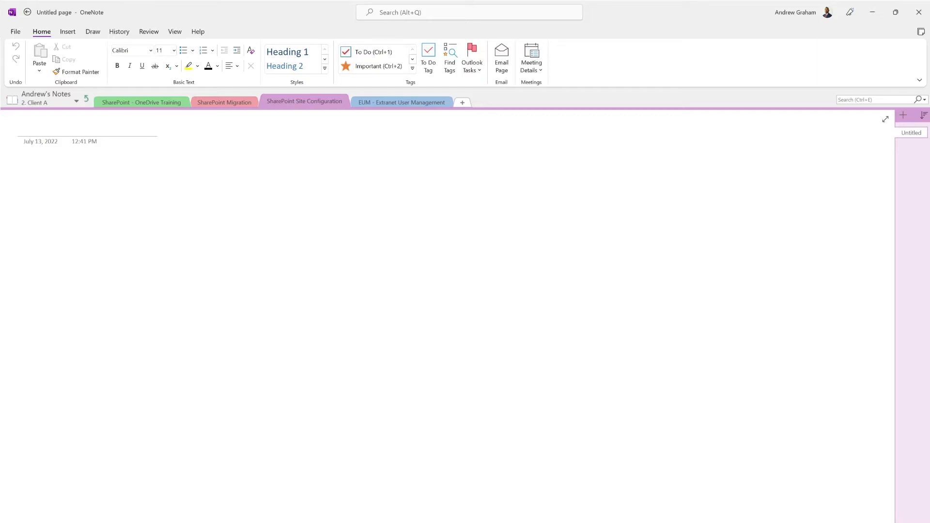
pyautogui.click(86, 98)
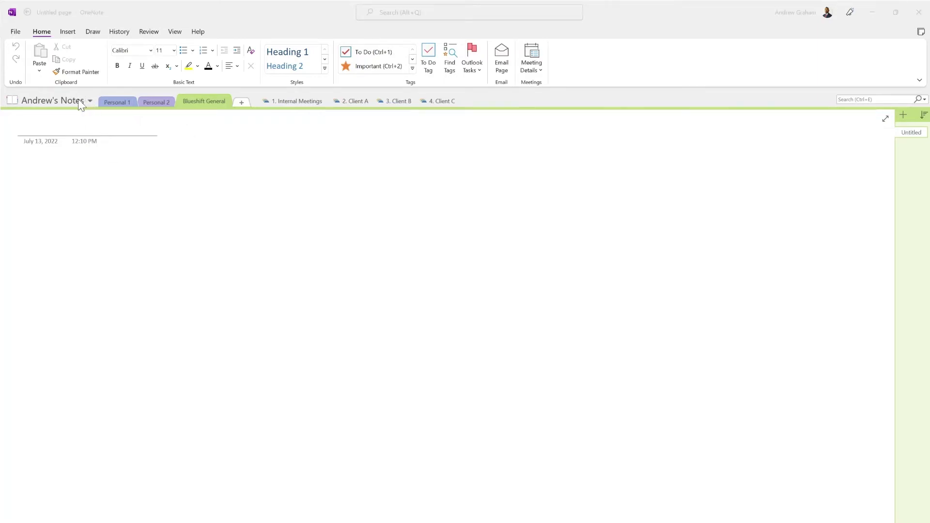
pyautogui.rightClick(79, 102)
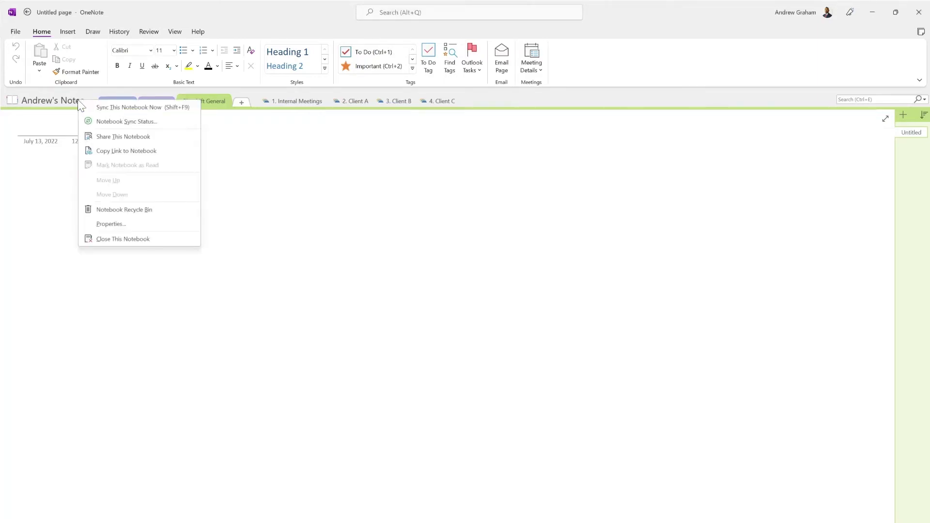
pyautogui.click(111, 224)
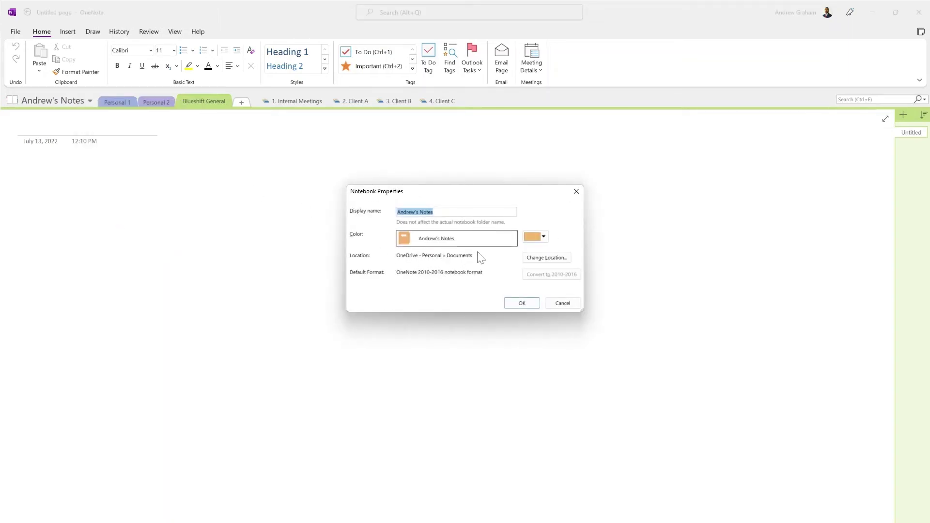
pyautogui.click(548, 256)
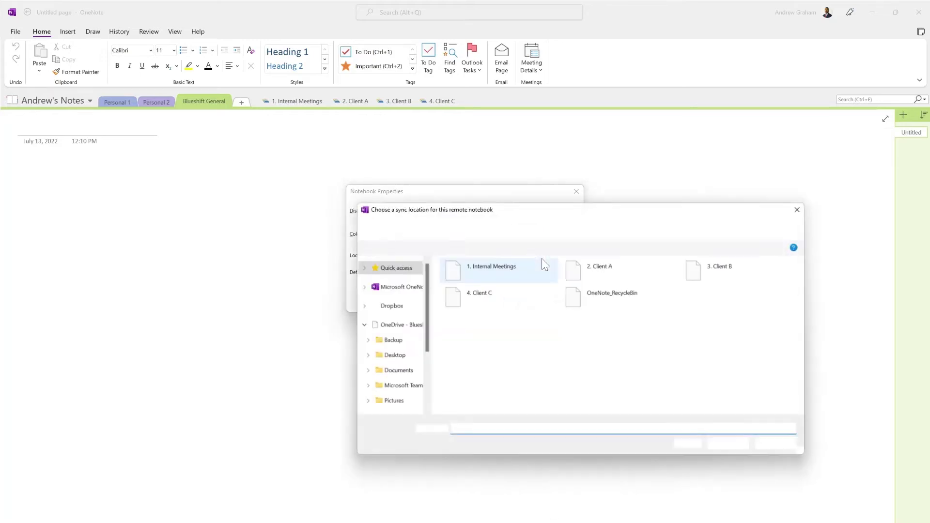
pyautogui.scroll(-3, 412, 342)
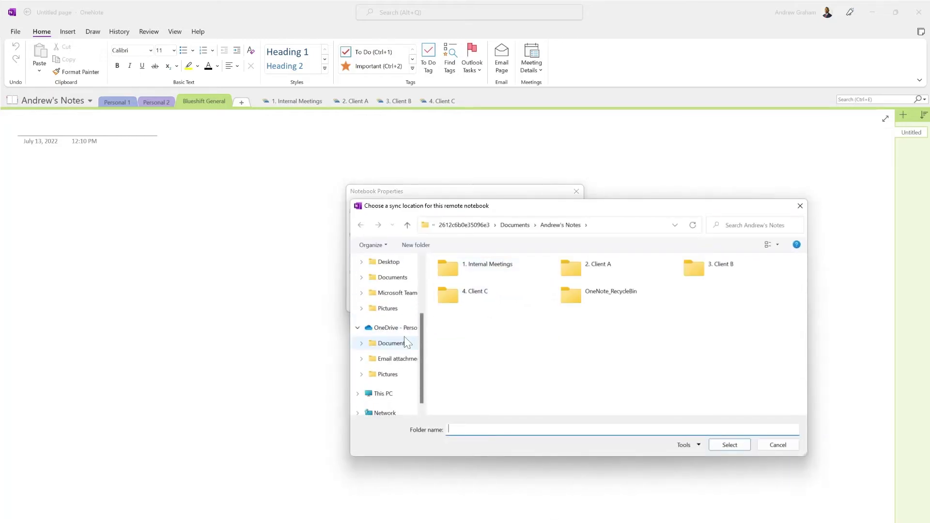
pyautogui.scroll(1, 395, 315)
pyautogui.click(392, 312)
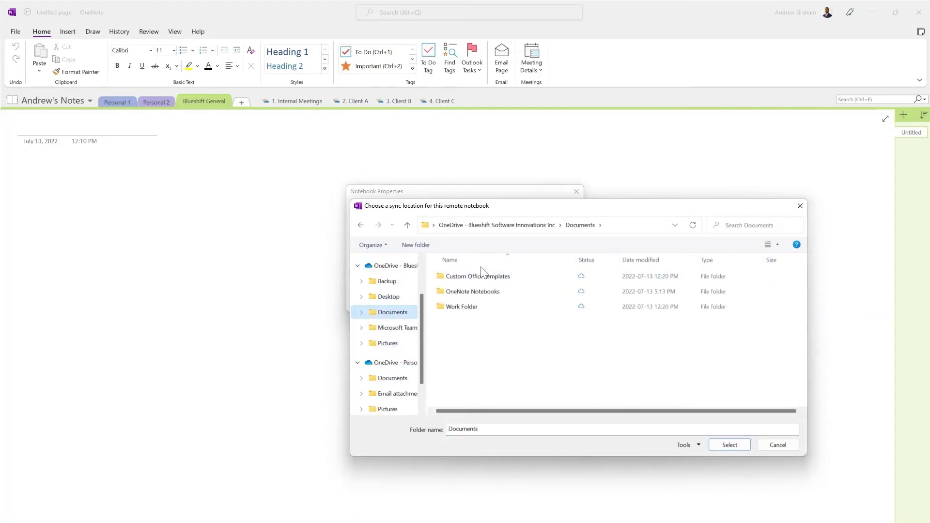
pyautogui.doubleClick(458, 293)
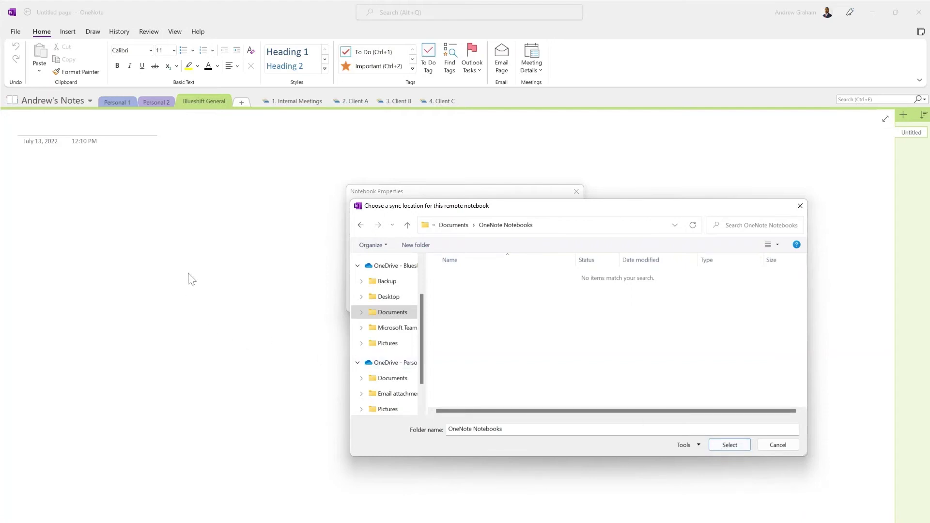
pyautogui.click(778, 443)
pyautogui.click(566, 302)
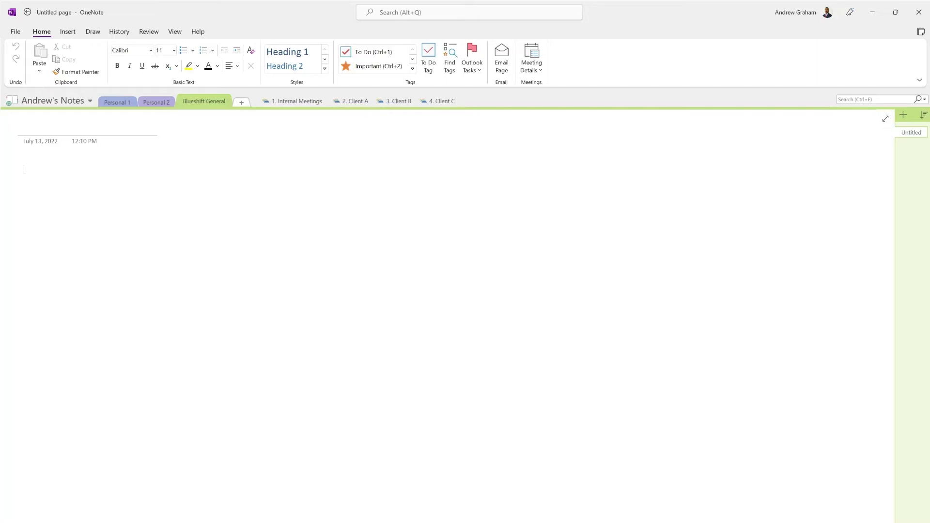
# Step: Switch to the Personal 1 section and bring up the notebook list
pyautogui.click(119, 102)
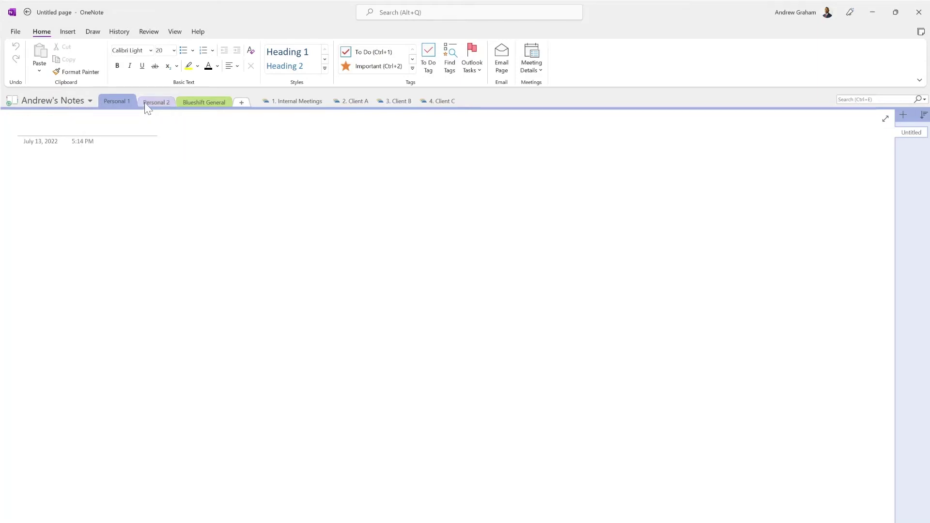
pyautogui.click(65, 104)
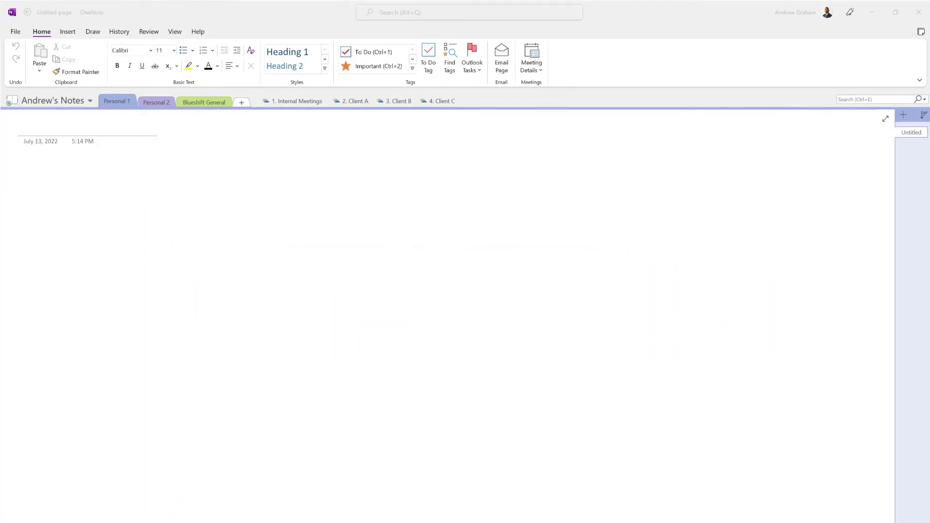
# Step: Create a notebook named 'Personal' in OneDrive - Personal > Documents, declining to share it
pyautogui.click(73, 101)
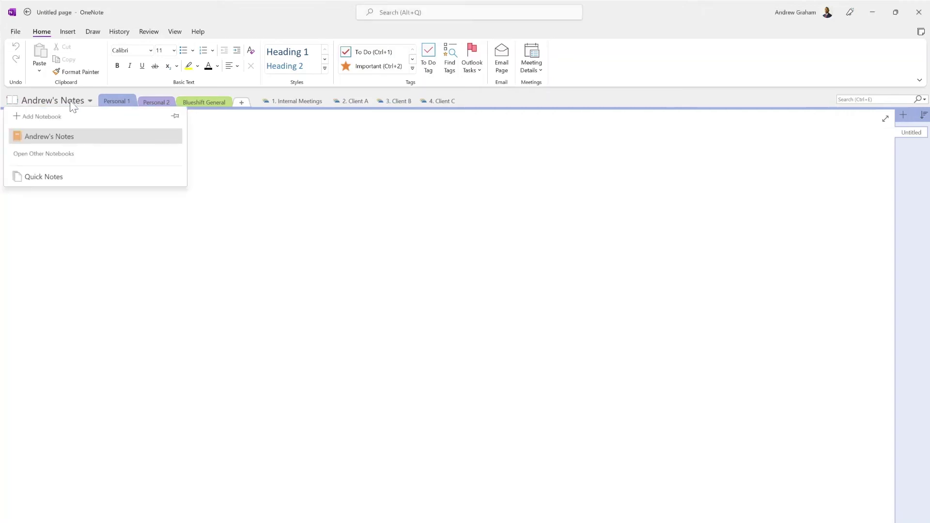
pyautogui.click(36, 116)
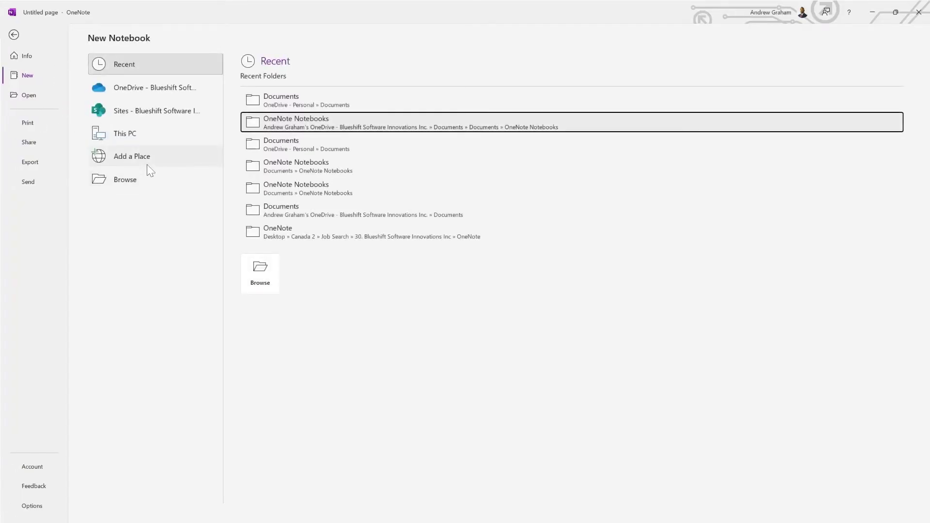
pyautogui.click(258, 274)
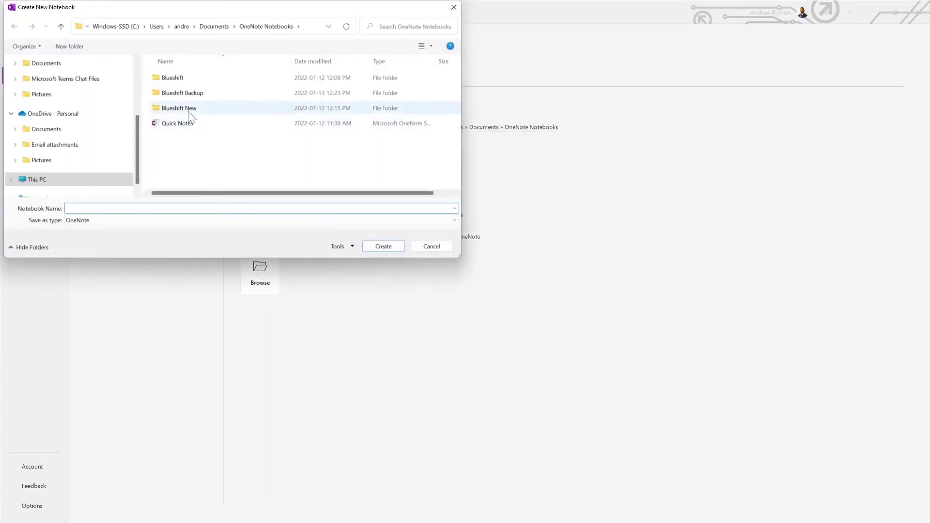
pyautogui.scroll(1, 79, 162)
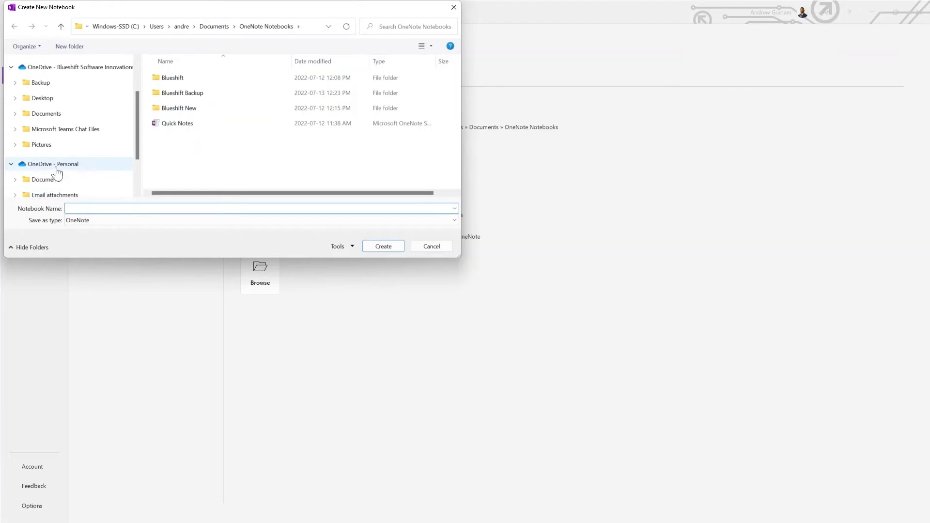
pyautogui.click(57, 167)
pyautogui.click(46, 180)
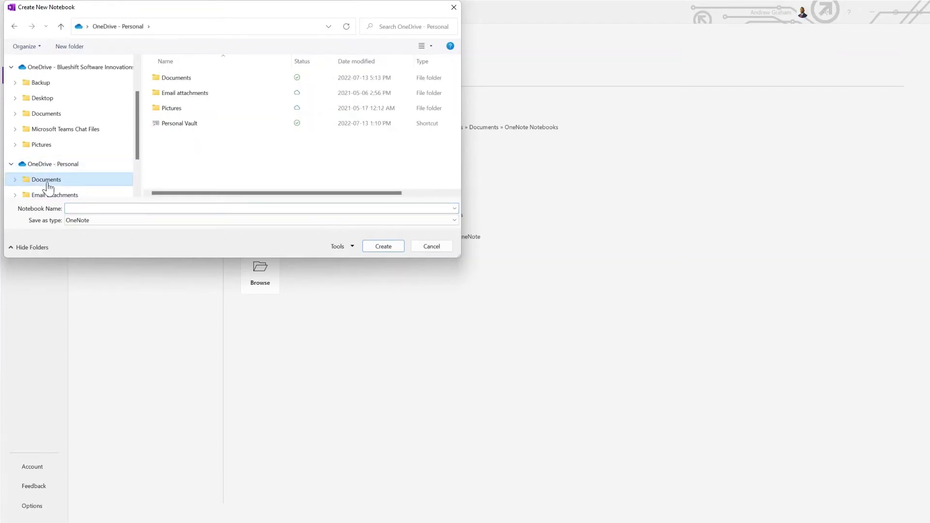
pyautogui.click(145, 209)
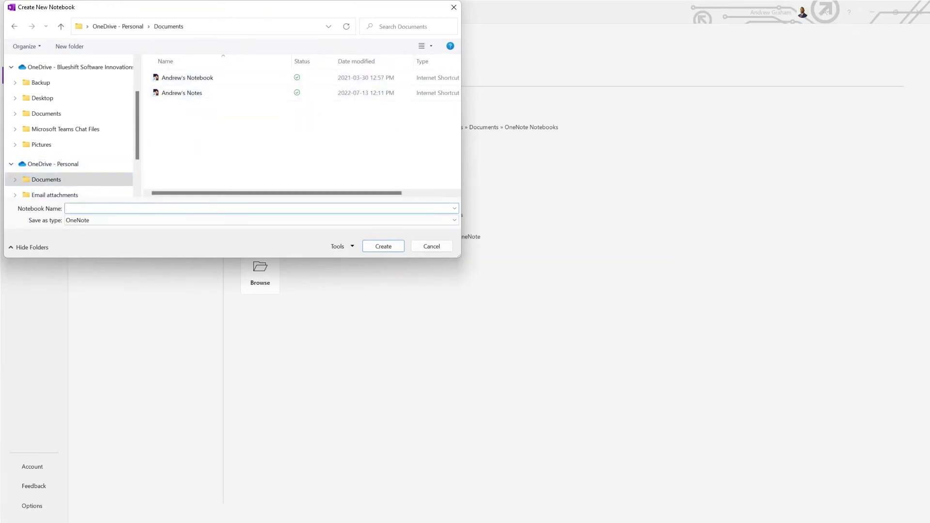
pyautogui.write('Personal')
pyautogui.click(377, 248)
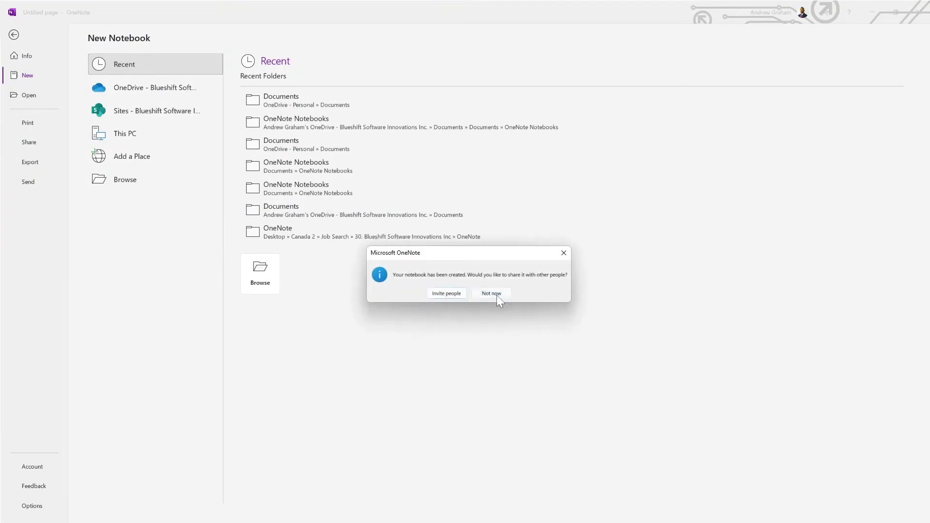
pyautogui.click(492, 293)
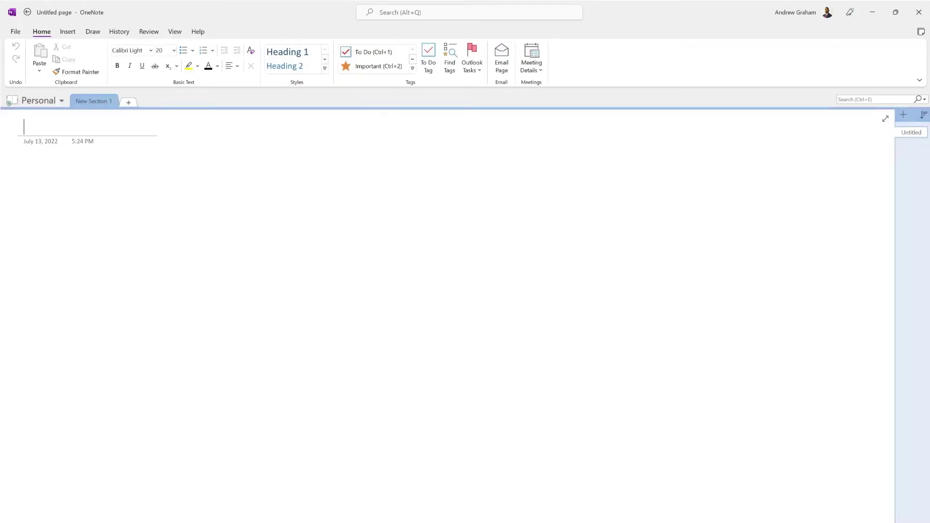
# Step: Move the Personal 1 section from the work notebook into the Personal notebook
pyautogui.click(62, 100)
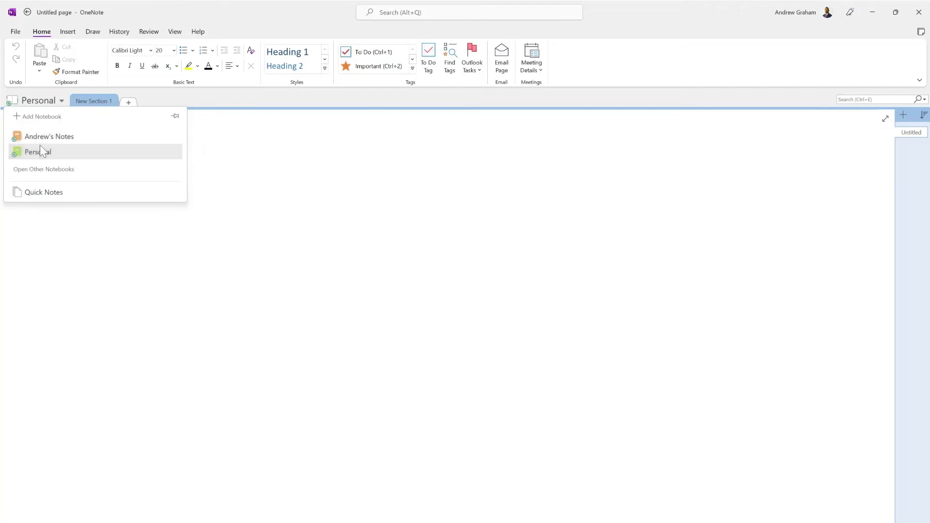
pyautogui.click(49, 138)
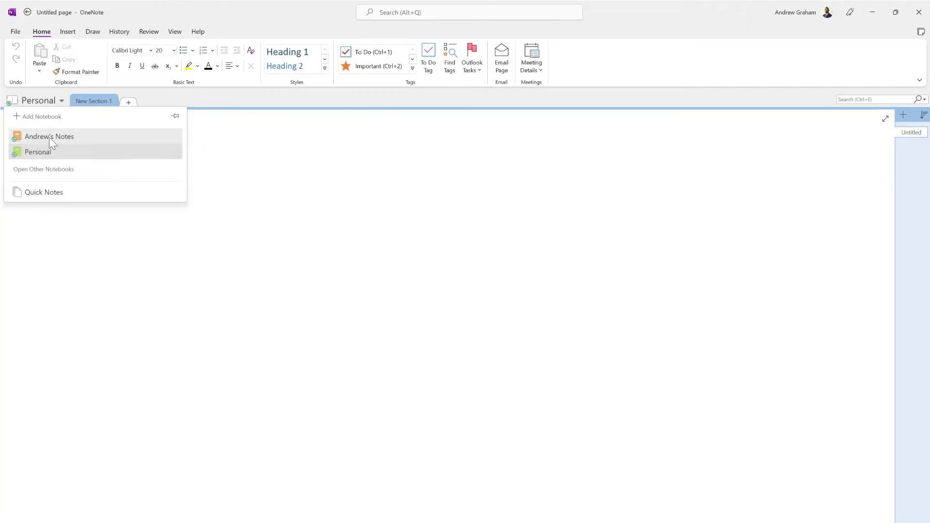
pyautogui.rightClick(116, 102)
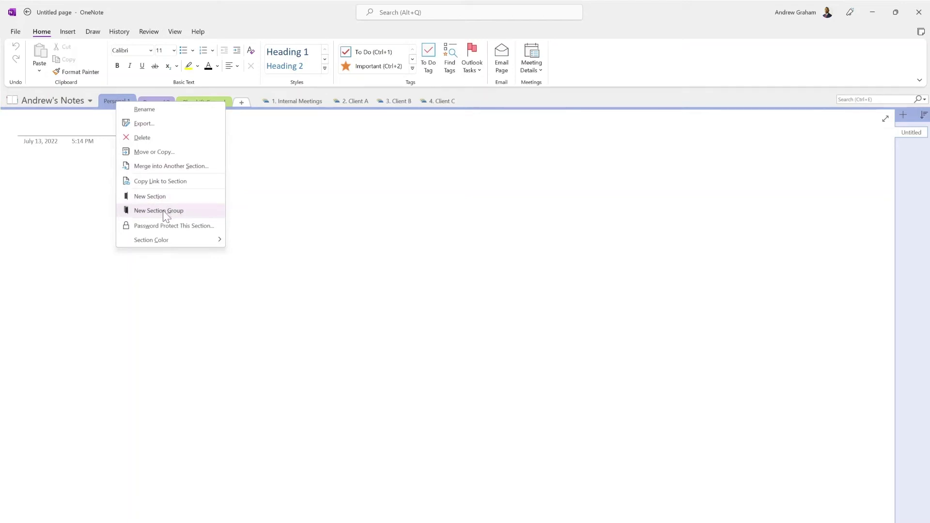
pyautogui.click(154, 152)
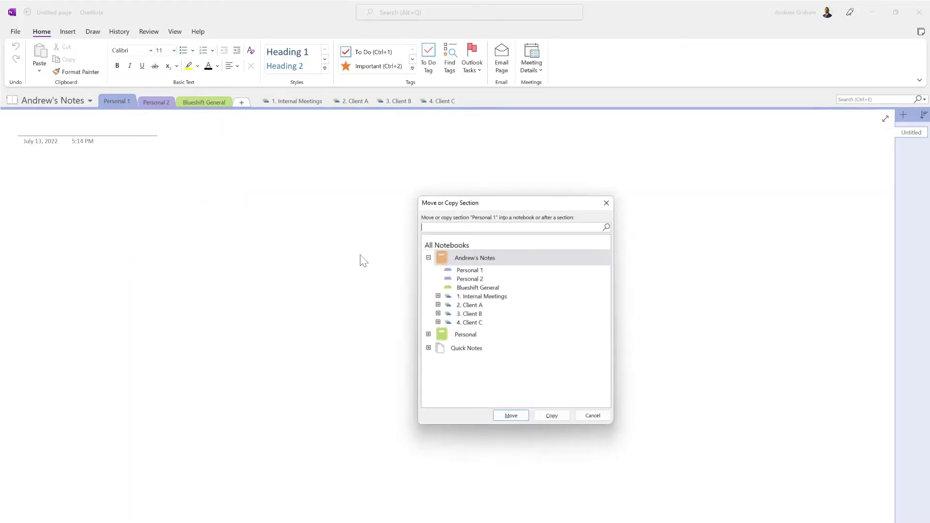
pyautogui.click(429, 334)
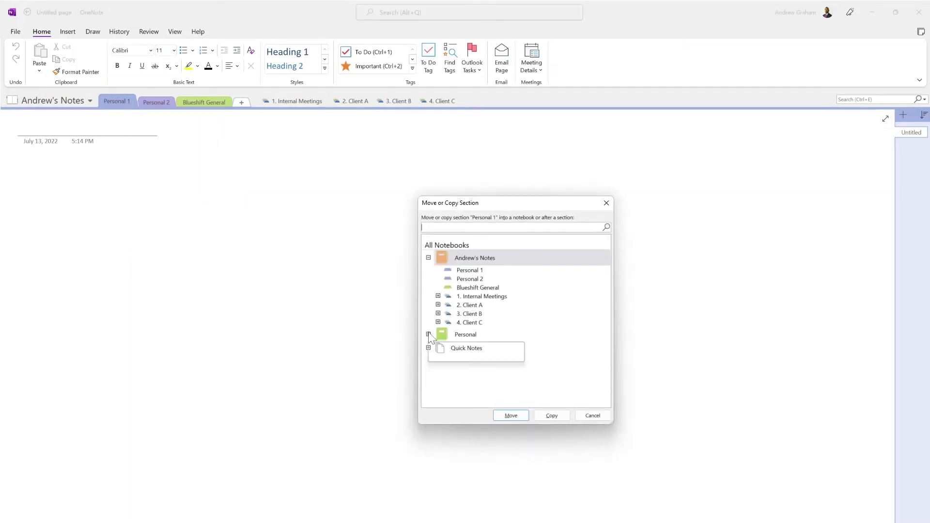
pyautogui.click(466, 334)
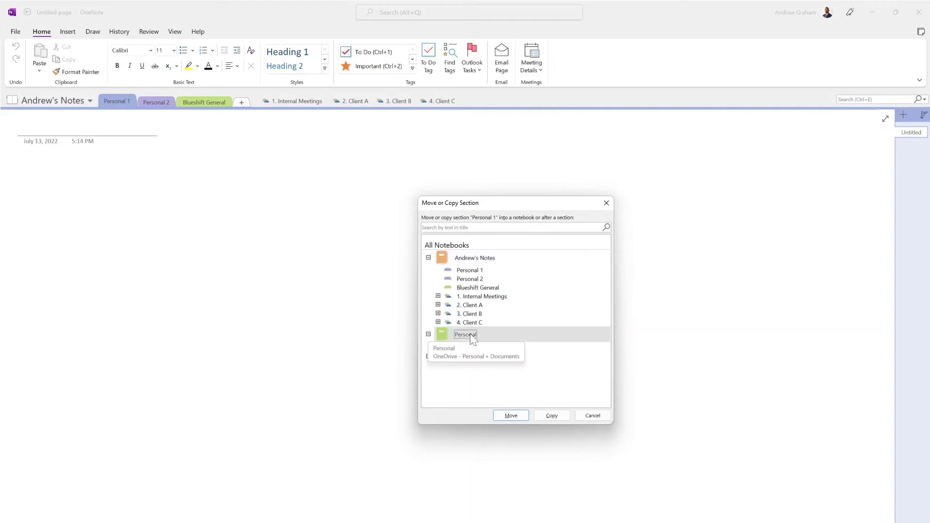
pyautogui.click(510, 414)
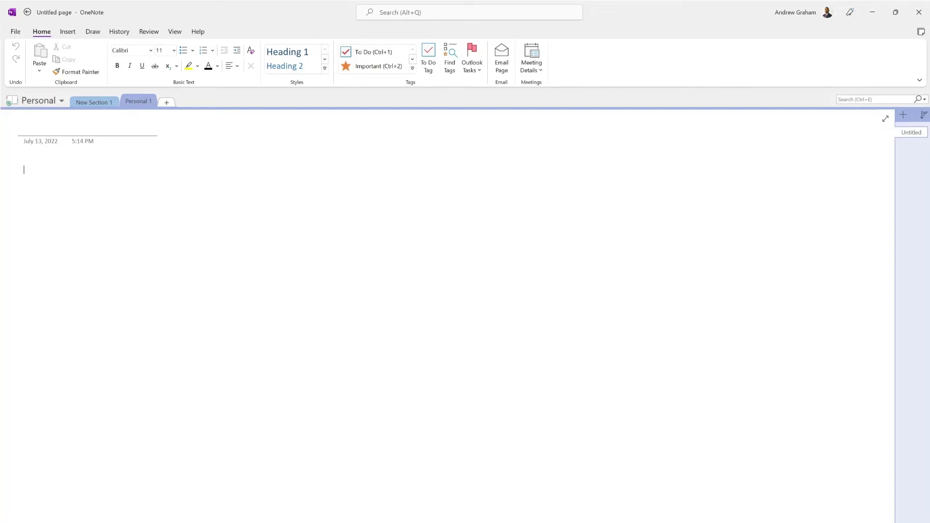
# Step: Move the Personal 2 section from the work notebook into the Personal notebook too
pyautogui.click(63, 103)
pyautogui.click(50, 138)
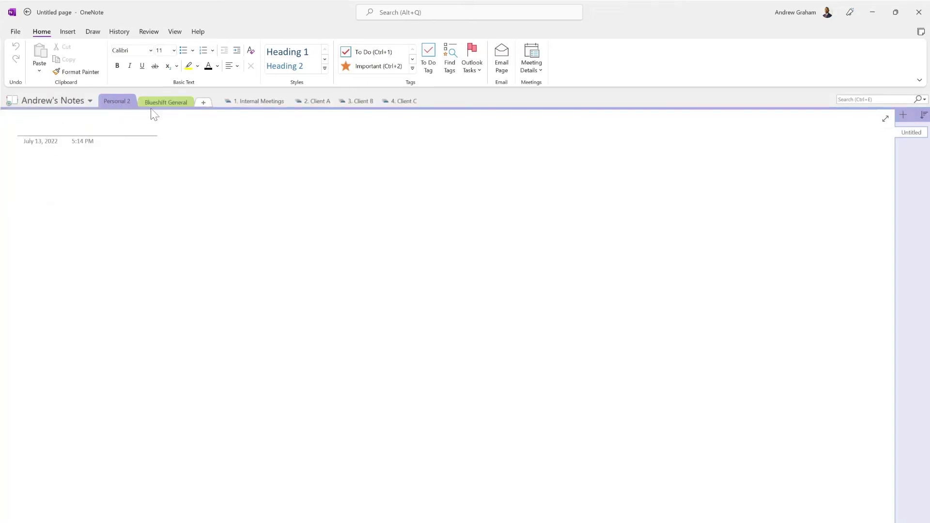
pyautogui.rightClick(121, 104)
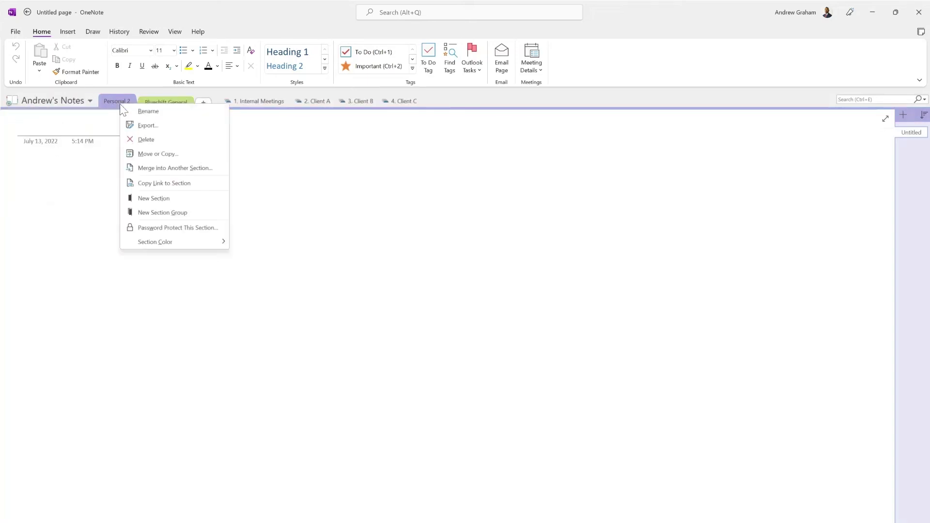
pyautogui.click(159, 154)
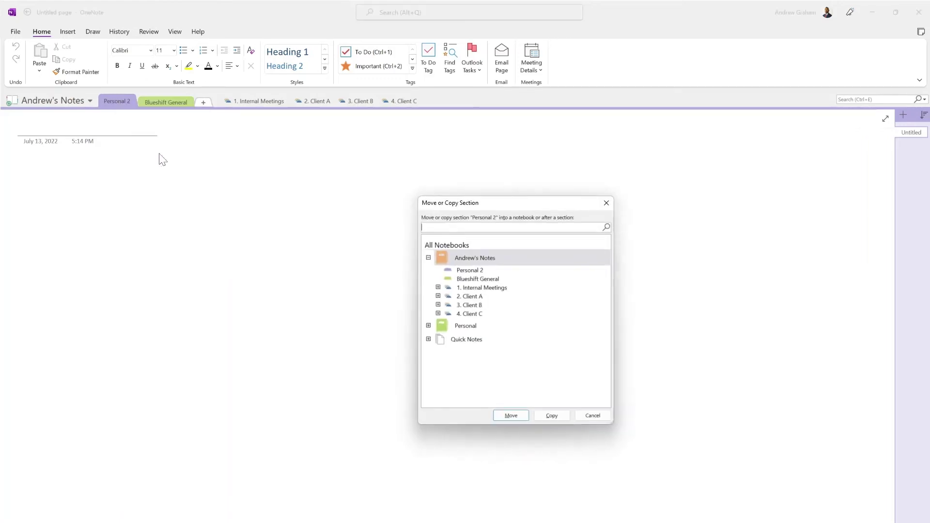
pyautogui.click(466, 326)
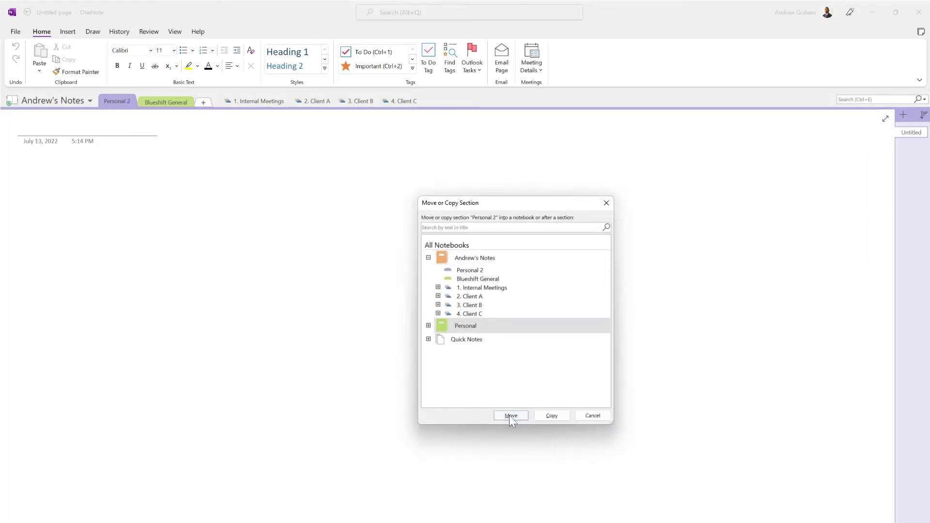
pyautogui.click(511, 415)
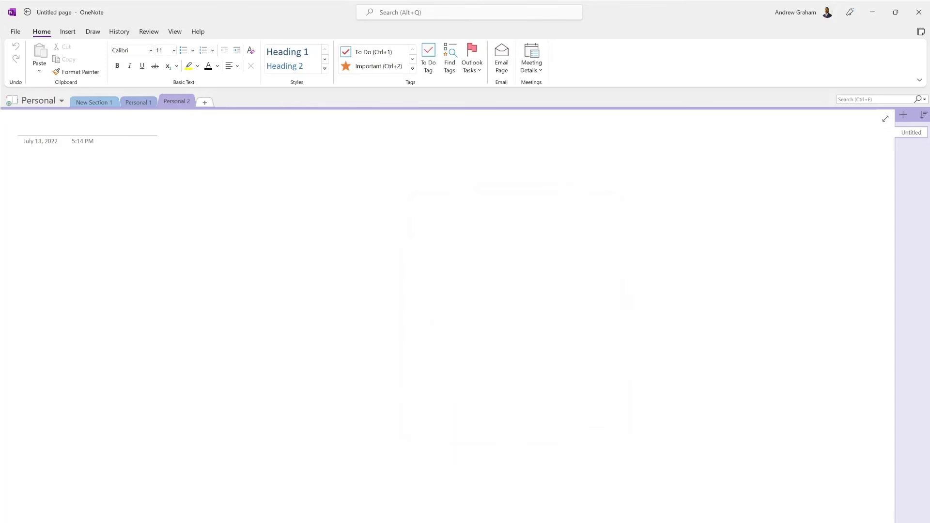
# Step: Check both notebooks by switching to the work notebook and then to Personal
pyautogui.click(42, 97)
pyautogui.click(43, 132)
pyautogui.click(66, 102)
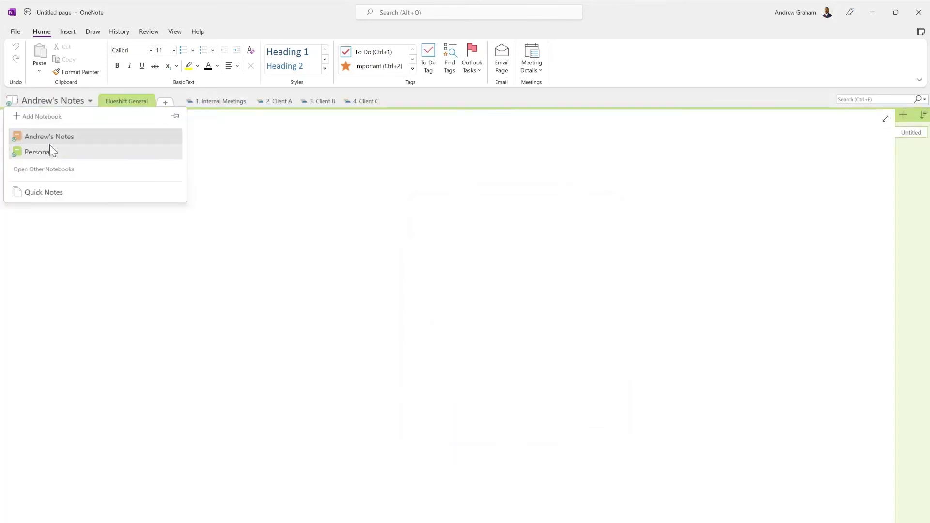
pyautogui.click(48, 150)
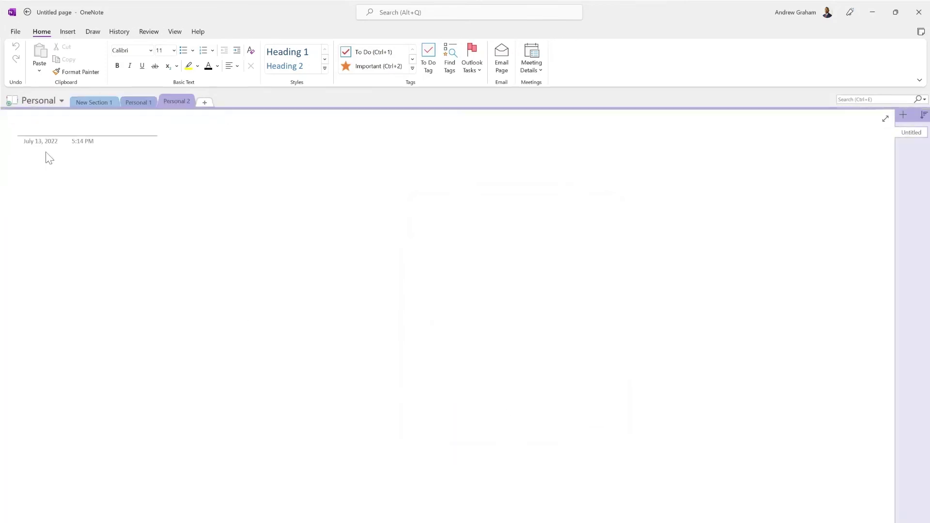
# Step: Switch to the other signed-in account and return to the work notebook
pyautogui.click(819, 12)
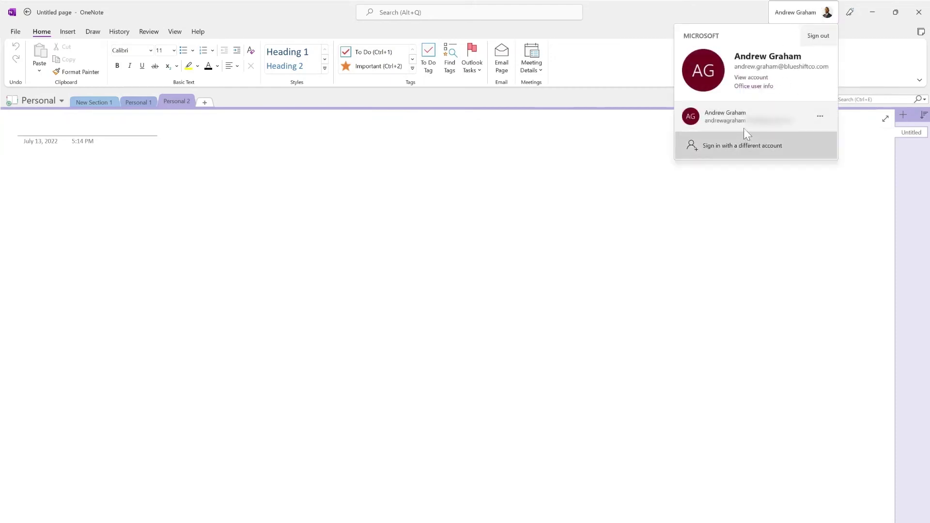
pyautogui.click(743, 121)
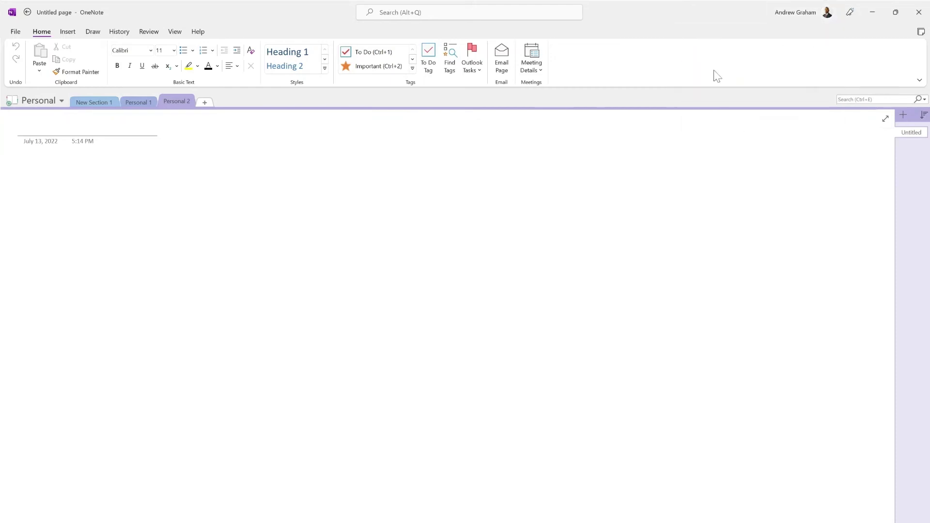
pyautogui.click(45, 99)
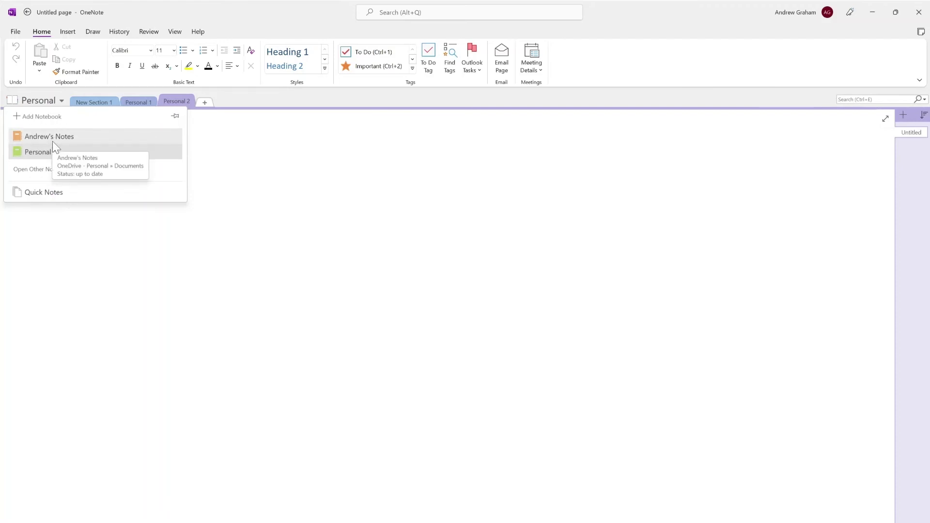
pyautogui.click(52, 138)
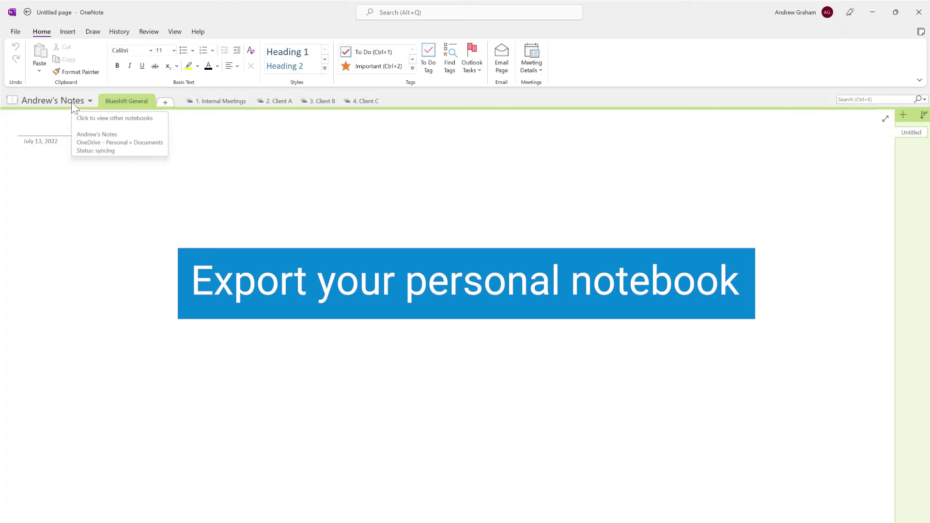
# Step: Export the whole notebook in OneNote Package (*.onepkg) format
pyautogui.click(20, 32)
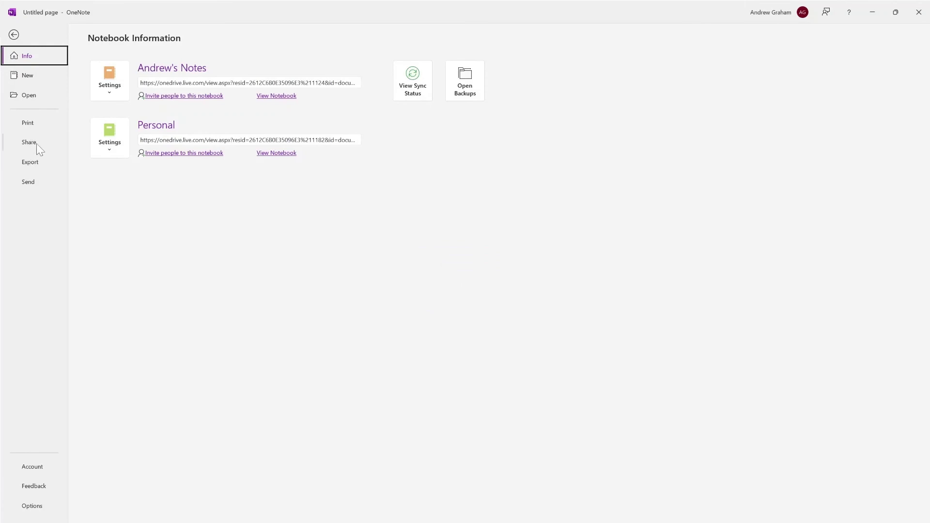
pyautogui.click(29, 167)
pyautogui.click(141, 127)
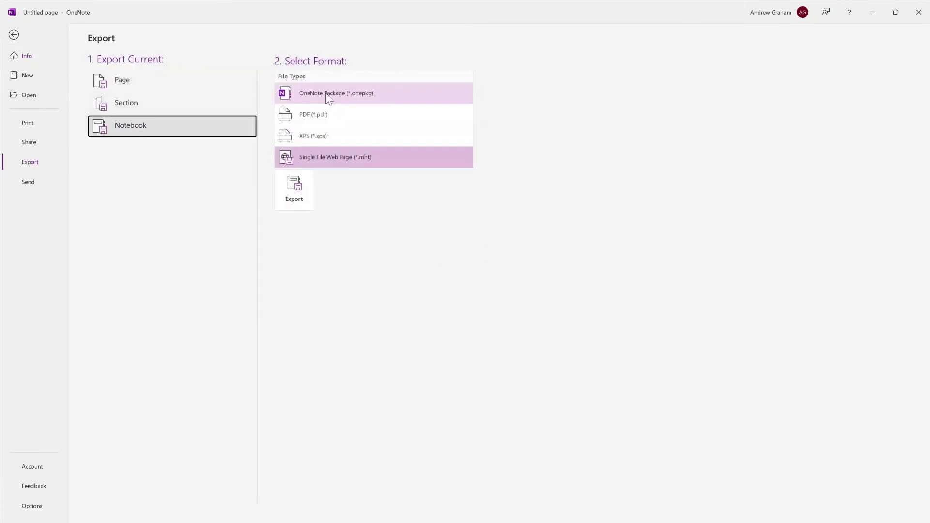
pyautogui.click(365, 94)
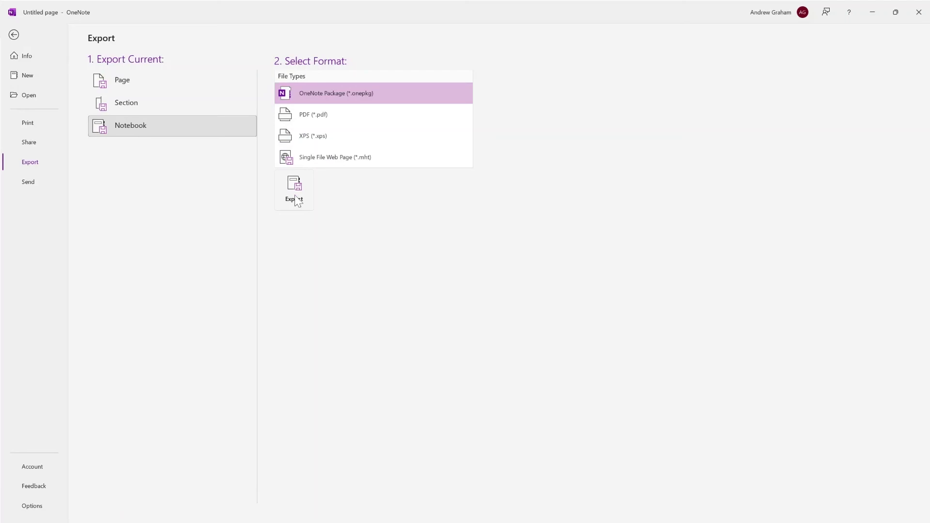
pyautogui.click(295, 190)
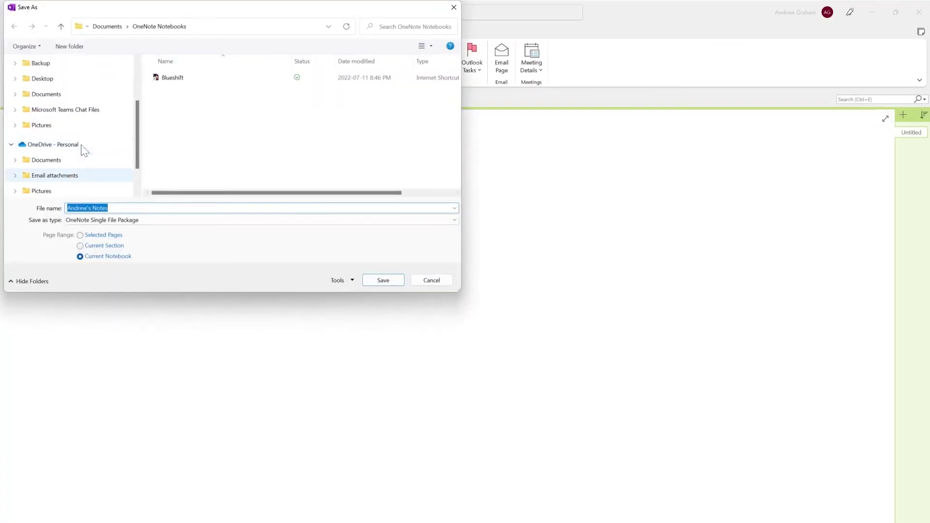
# Step: Point the Save As location to OneDrive - Blueshift > Documents > OneNote Notebooks
pyautogui.scroll(1, 83, 149)
pyautogui.scroll(-1, 72, 131)
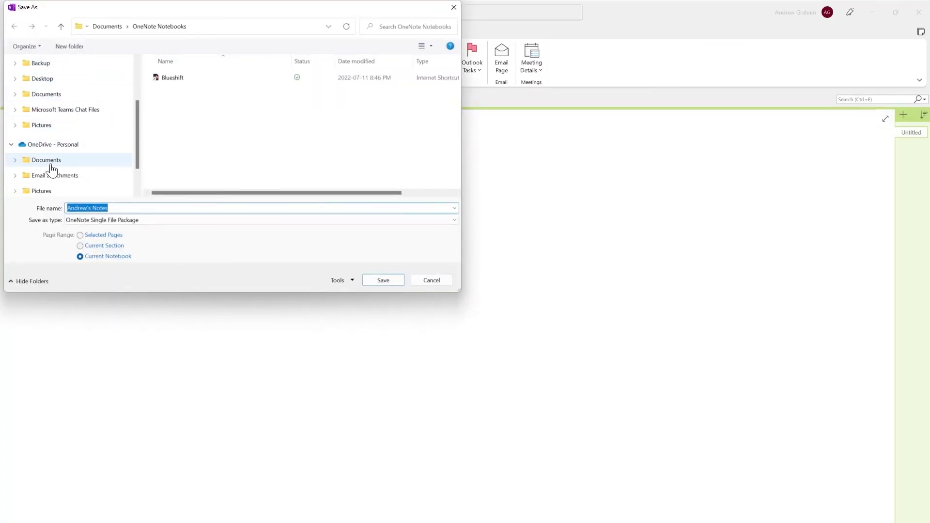
pyautogui.scroll(1, 93, 160)
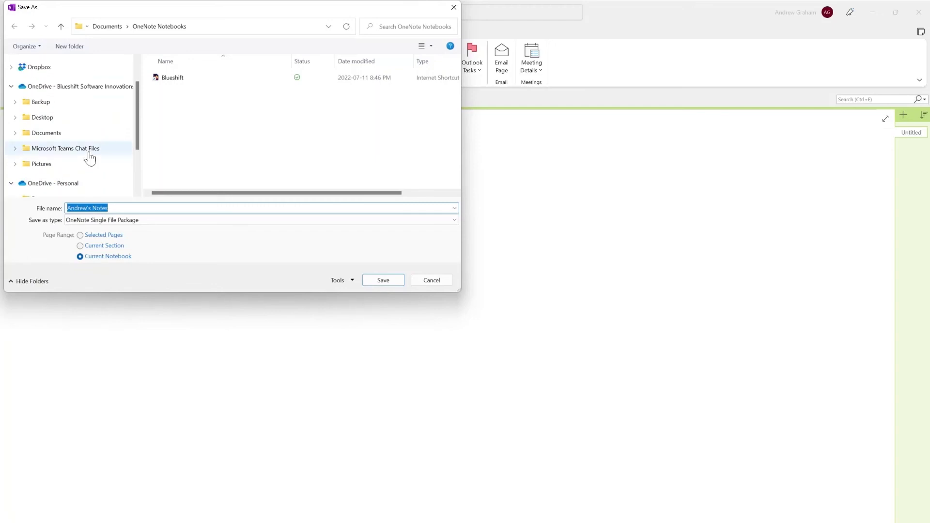
pyautogui.scroll(1, 87, 146)
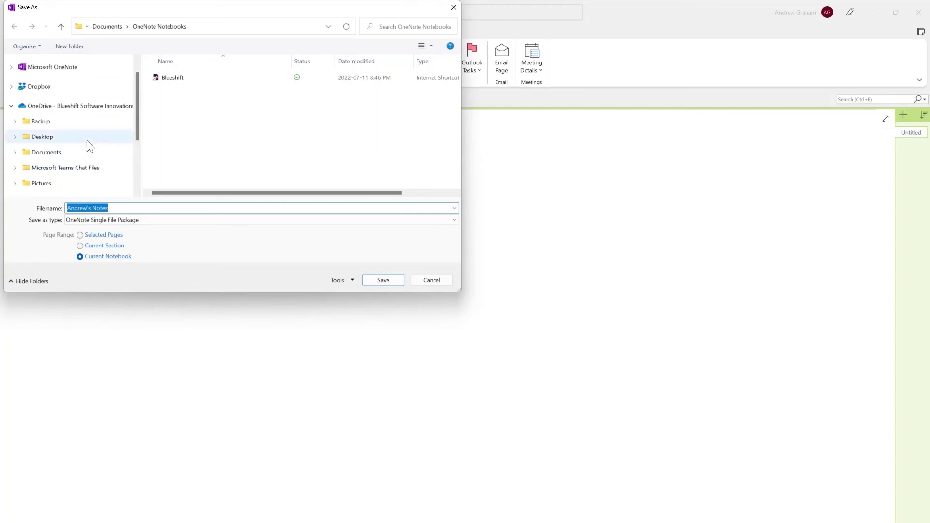
pyautogui.click(49, 152)
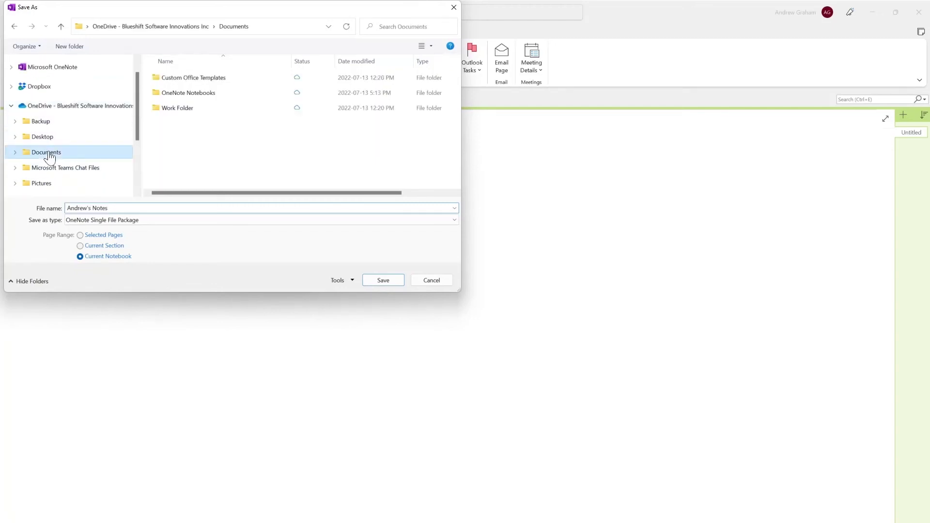
pyautogui.doubleClick(200, 95)
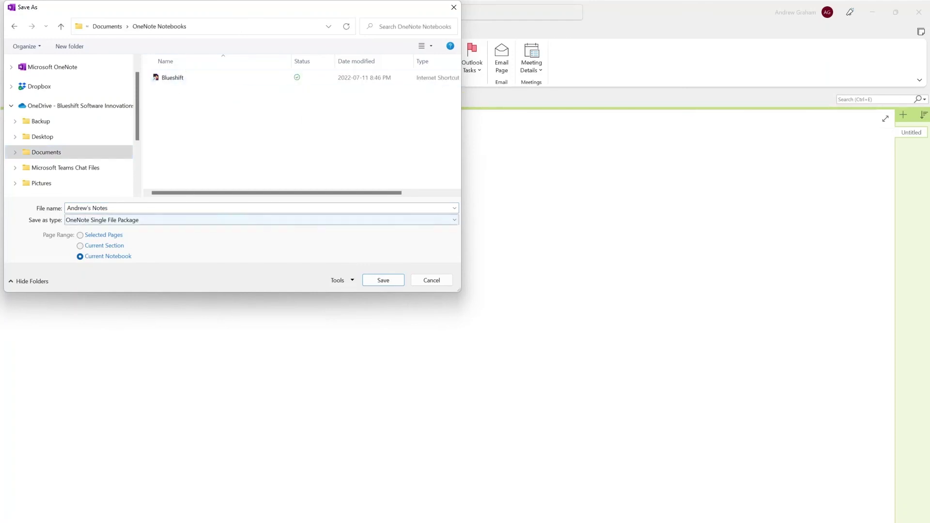
# Step: Save the package there, then confirm the work notebook is still the current one
pyautogui.click(381, 281)
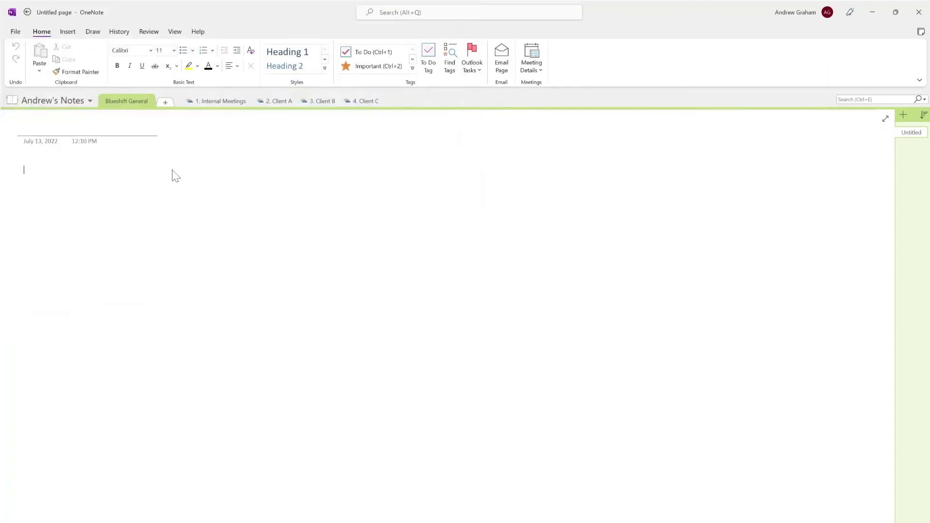
pyautogui.click(71, 101)
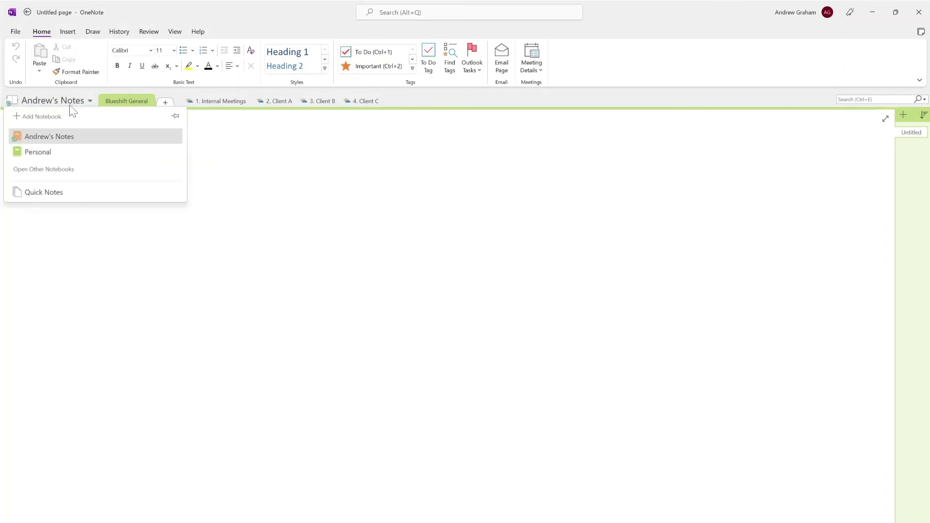
pyautogui.click(57, 138)
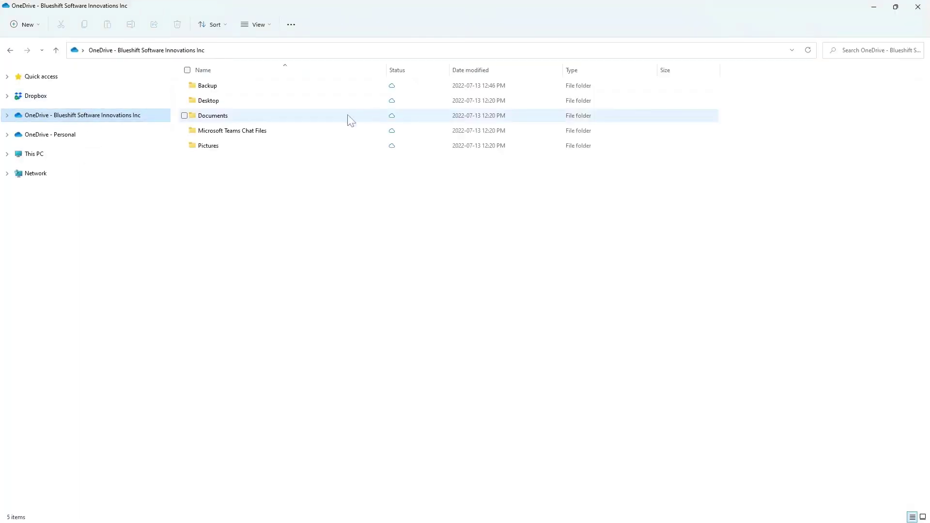
# Step: Open Documents > OneNote Notebooks in the work OneDrive and launch the exported .onepkg file
pyautogui.doubleClick(241, 117)
pyautogui.doubleClick(234, 104)
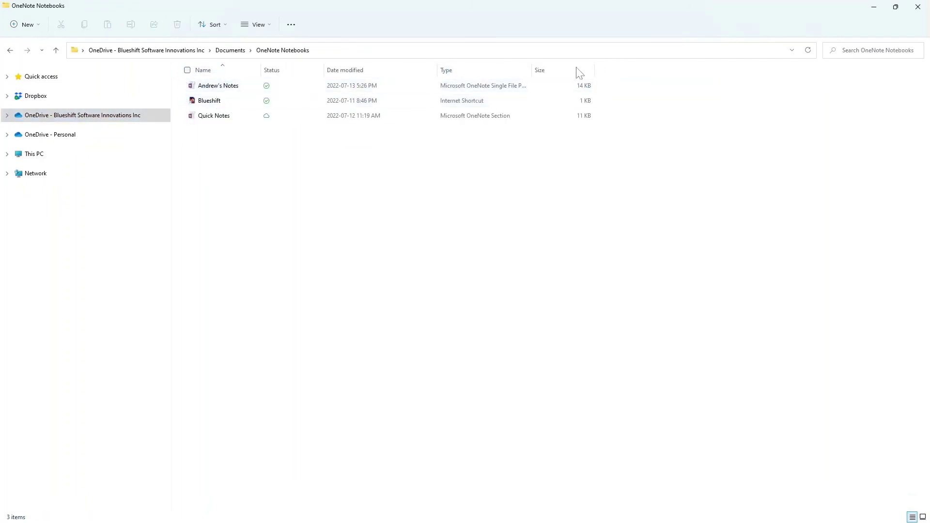
pyautogui.doubleClick(225, 86)
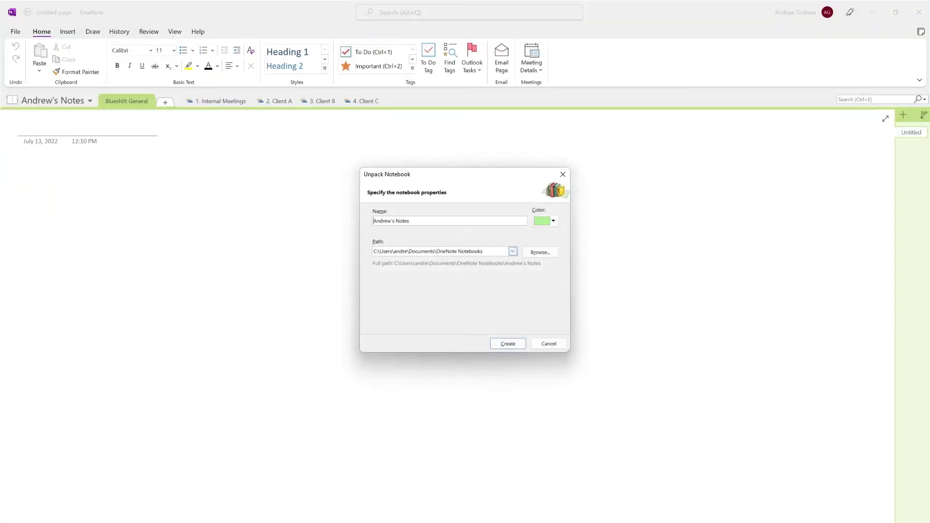
# Step: Set the unpack destination to OneDrive - Blueshift > Documents > OneNote Notebooks
pyautogui.click(539, 252)
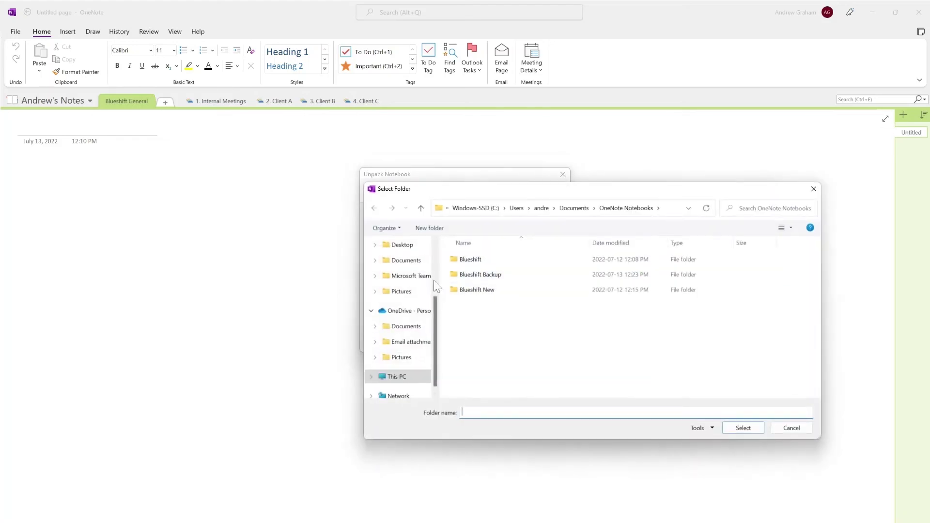
pyautogui.scroll(3, 418, 329)
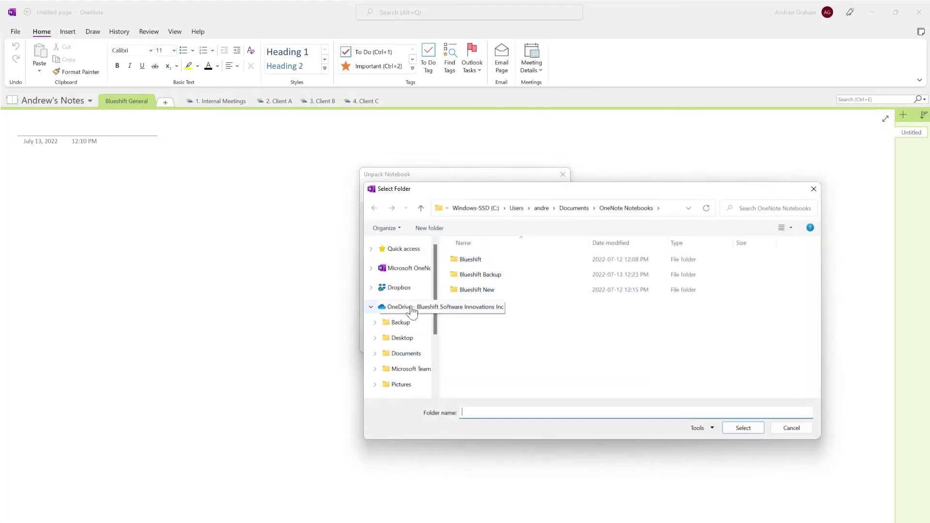
pyautogui.click(404, 353)
pyautogui.doubleClick(495, 278)
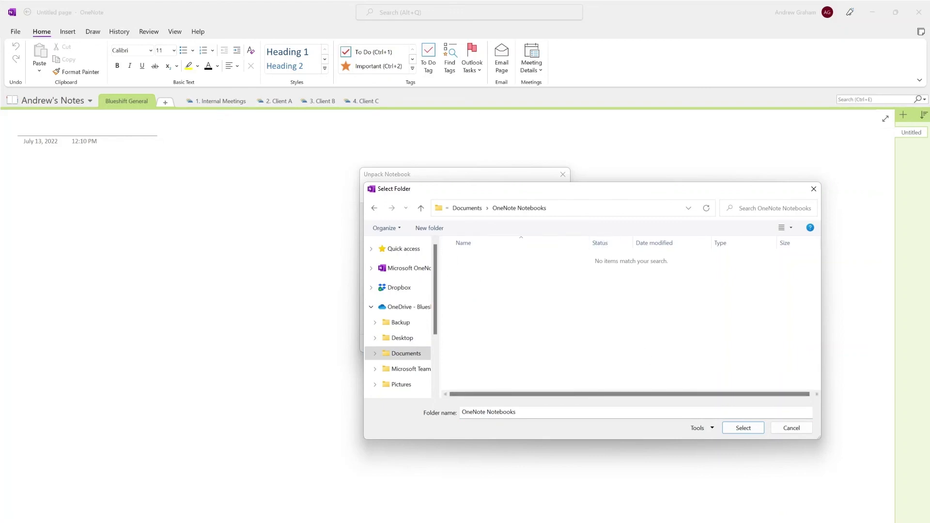
pyautogui.click(743, 428)
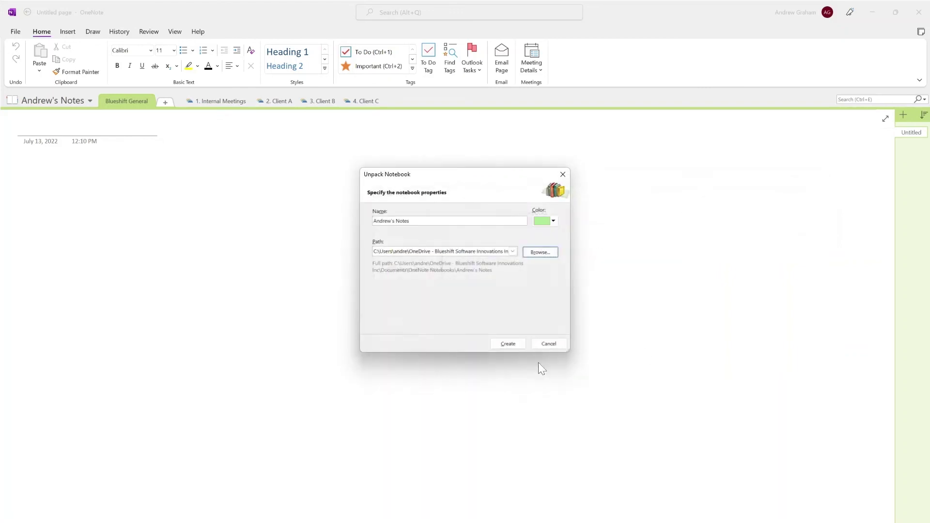
# Step: Keep the notebook's name and green colour, and create the unpacked notebook
pyautogui.click(556, 221)
pyautogui.click(556, 220)
pyautogui.doubleClick(402, 221)
pyautogui.click(410, 221)
pyautogui.click(512, 342)
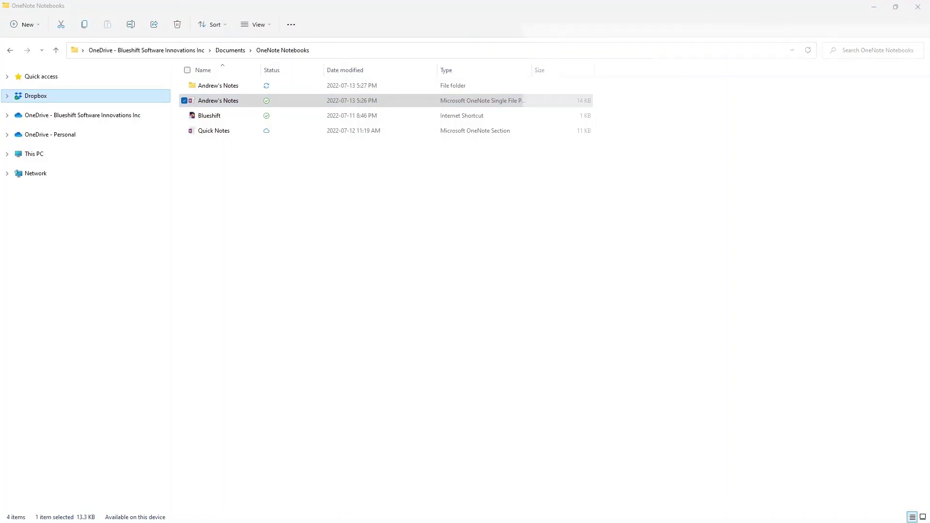
# Step: Open the notebook list to confirm the new work-OneDrive notebook appears beside the original and Personal
pyautogui.click(48, 103)
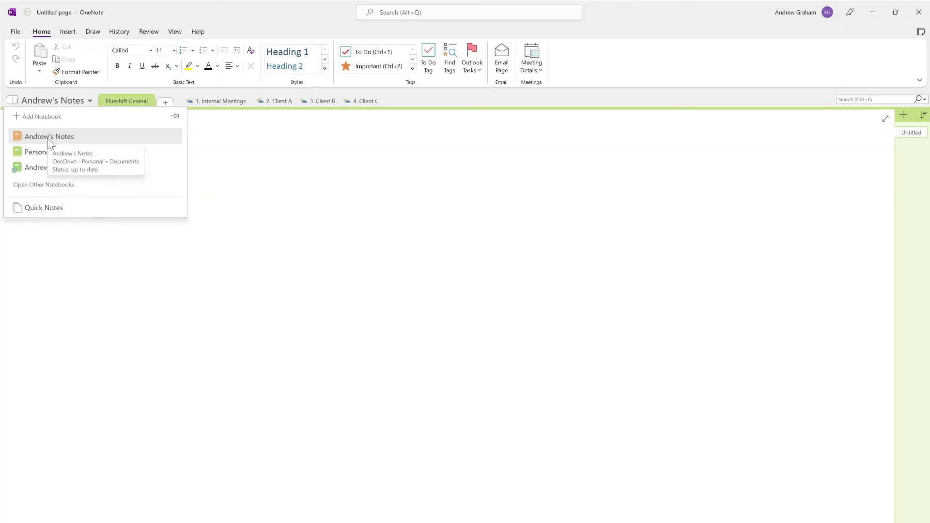
# Step: Close the old personal-OneDrive copy of the work notebook, keeping Personal and the work-OneDrive copy open
pyautogui.rightClick(47, 138)
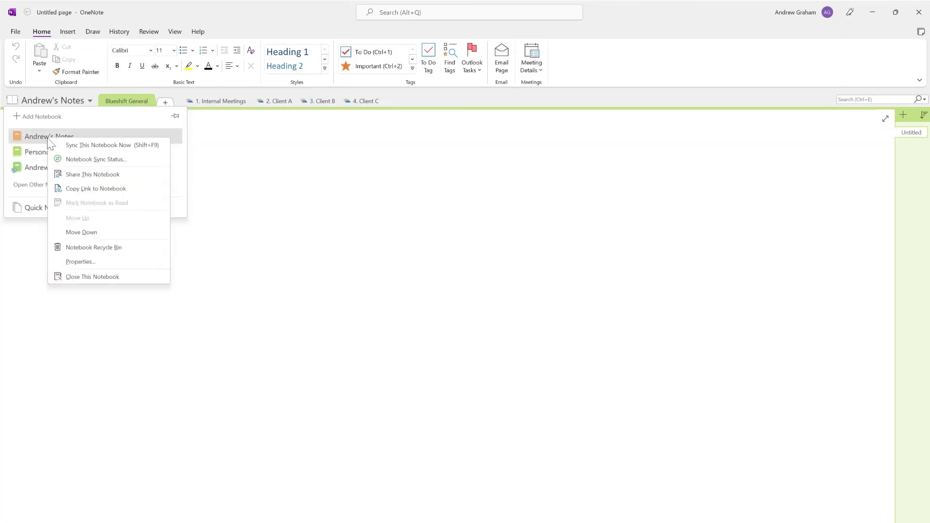
pyautogui.click(70, 274)
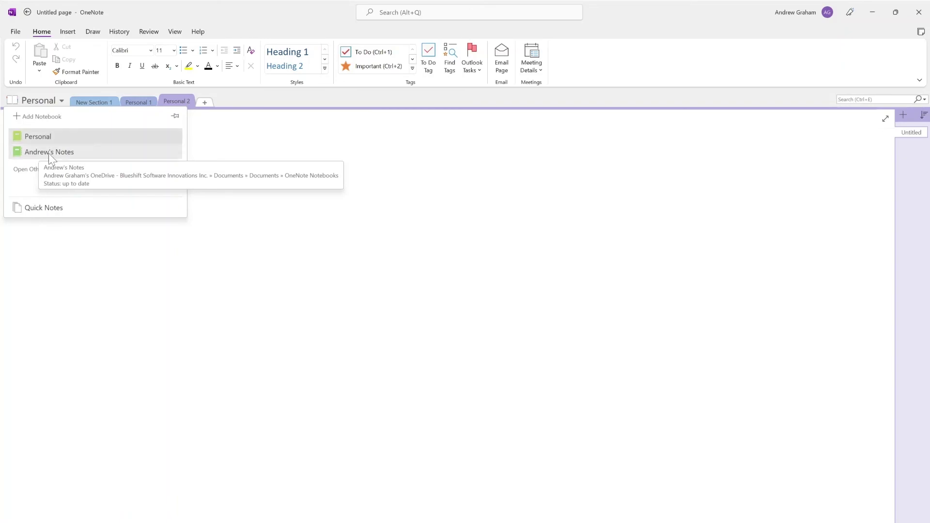
pyautogui.click(789, 21)
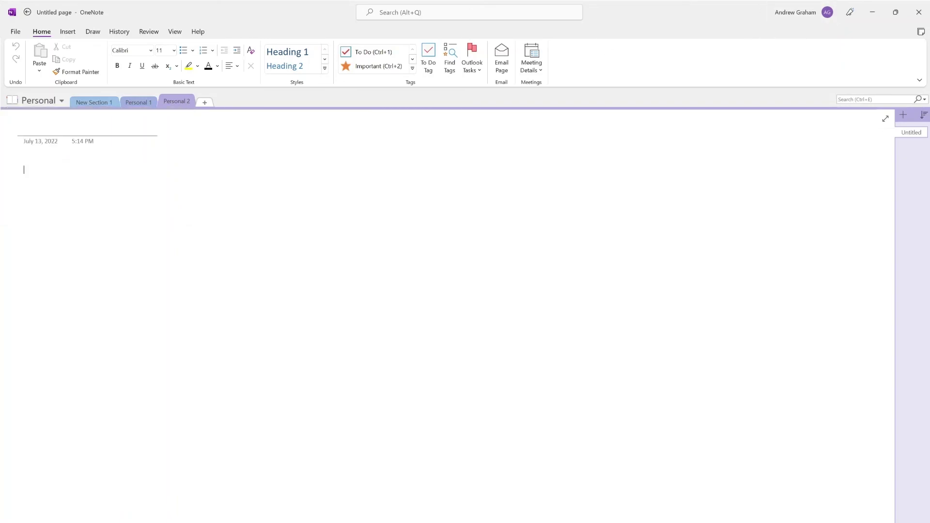